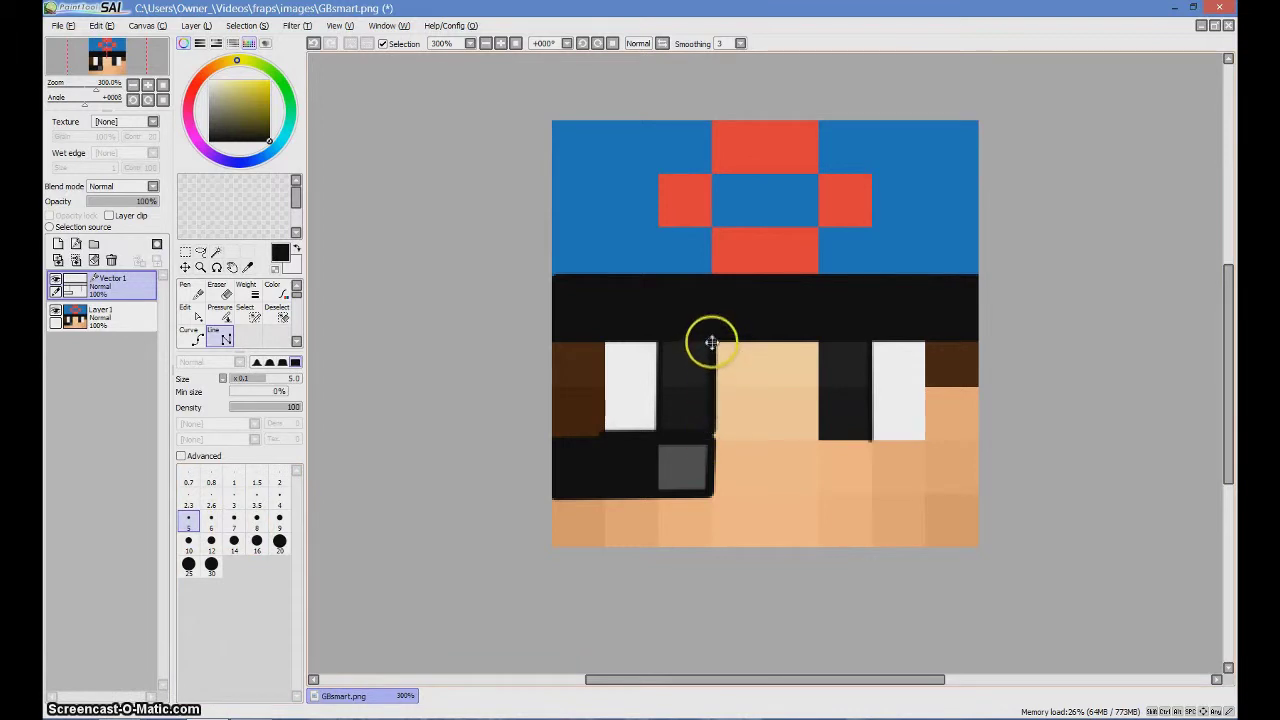
Outline the right eye with straight black lines and add thin size 3 divider lines inside the eyes and beside the grey block.
left_click(928, 439)
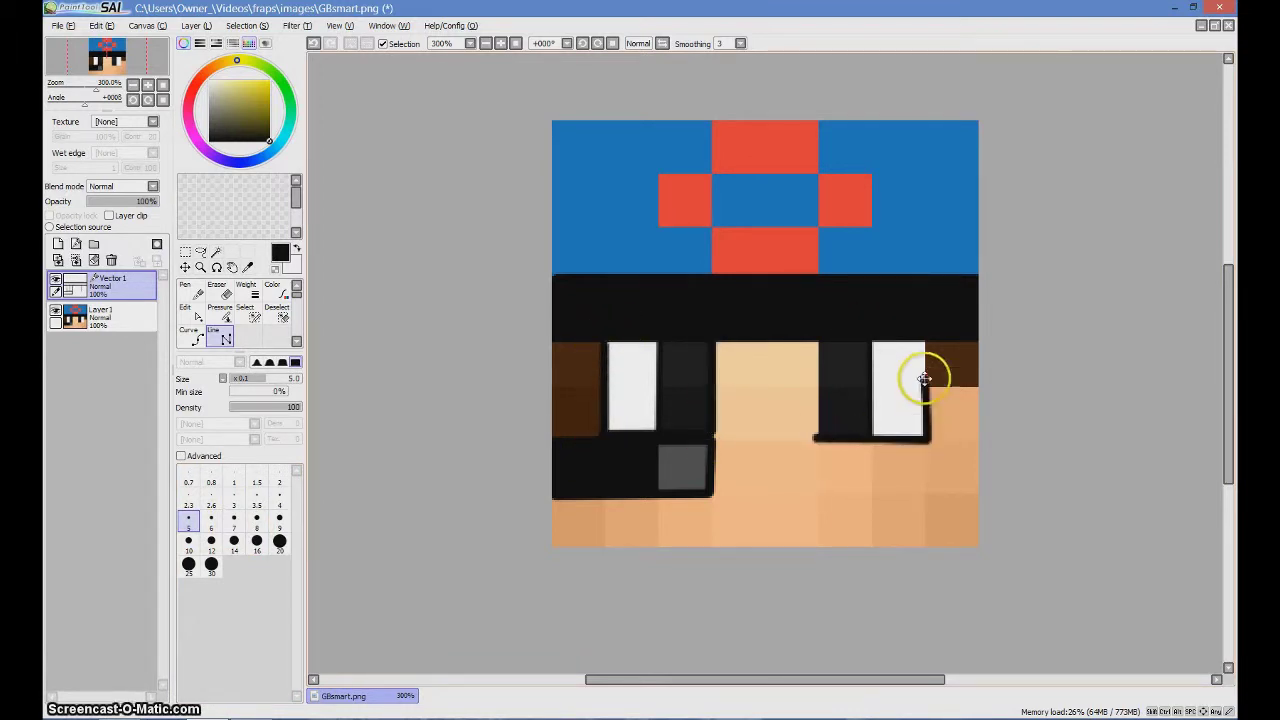
double_click(928, 338)
left_click(814, 438)
key("bracketleft")
key("bracketleft")
key("bracketleft")
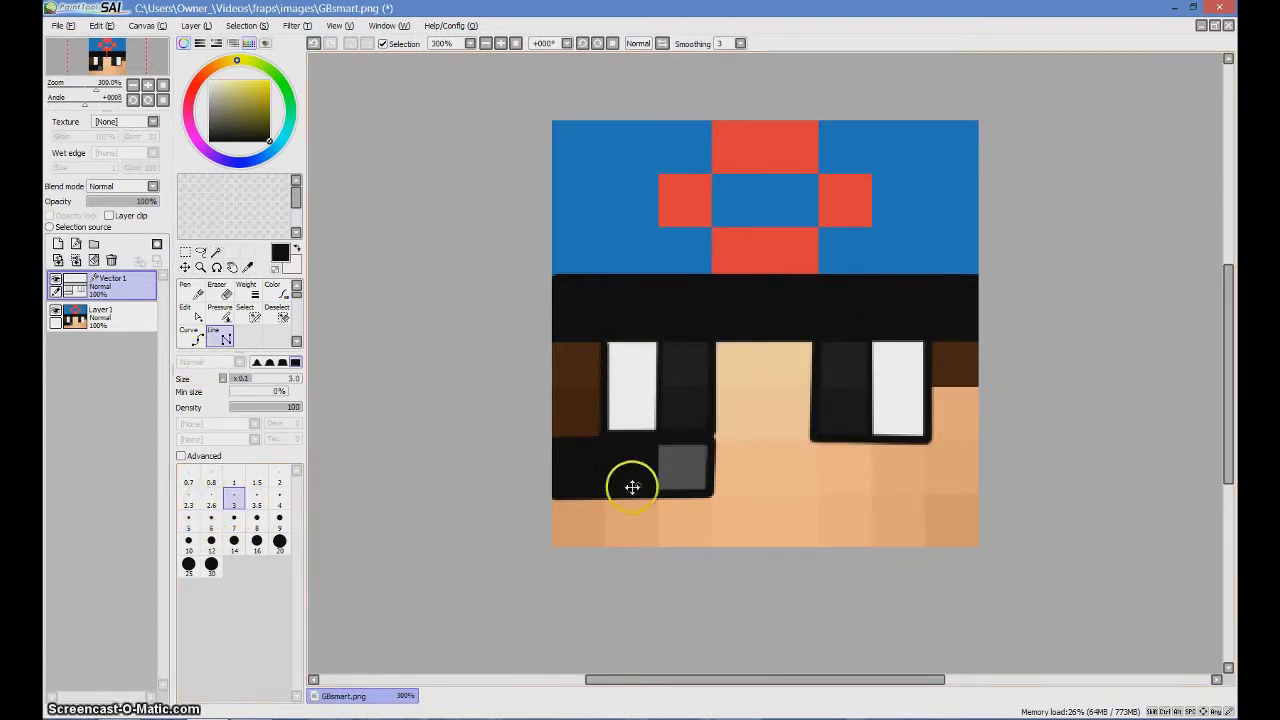
Draw zigzag hair strands at line size 5 below the black hat band across the whole face, and adjust their curve points.
left_click(188, 518)
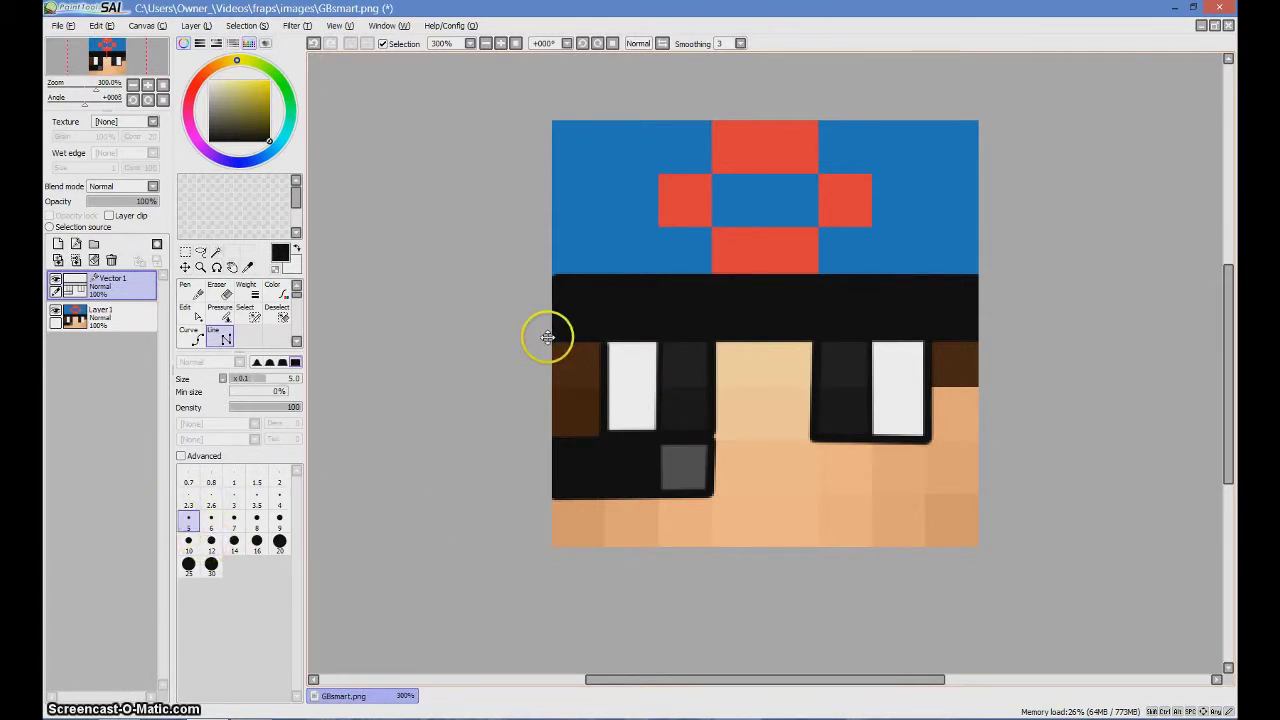
left_click(765, 390)
left_click(971, 340)
left_click(186, 310)
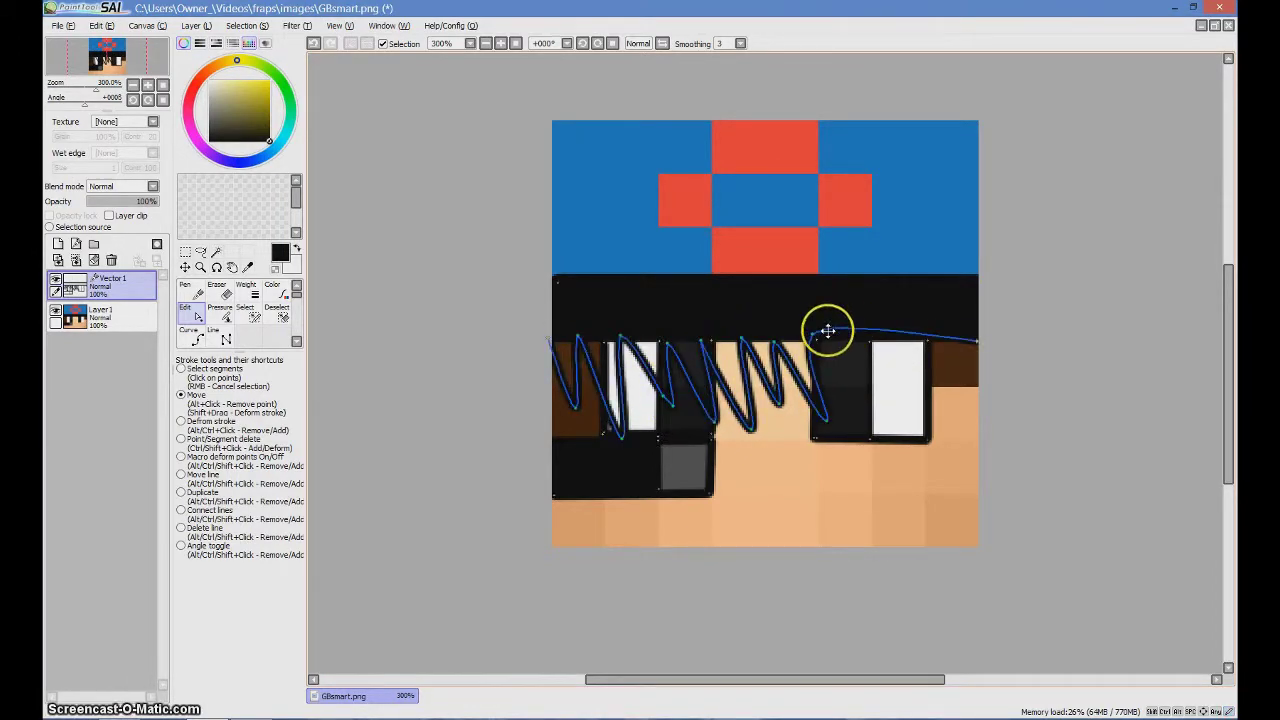
mouse_move(869, 333)
left_mouse_down()
mouse_move(910, 398)
mouse_move(895, 328)
left_mouse_up()
mouse_move(920, 400)
left_mouse_down()
mouse_move(939, 421)
mouse_move(930, 408)
mouse_move(963, 334)
mouse_move(943, 334)
mouse_move(963, 337)
mouse_move(951, 380)
mouse_move(973, 338)
mouse_move(943, 343)
mouse_move(964, 346)
left_mouse_up()
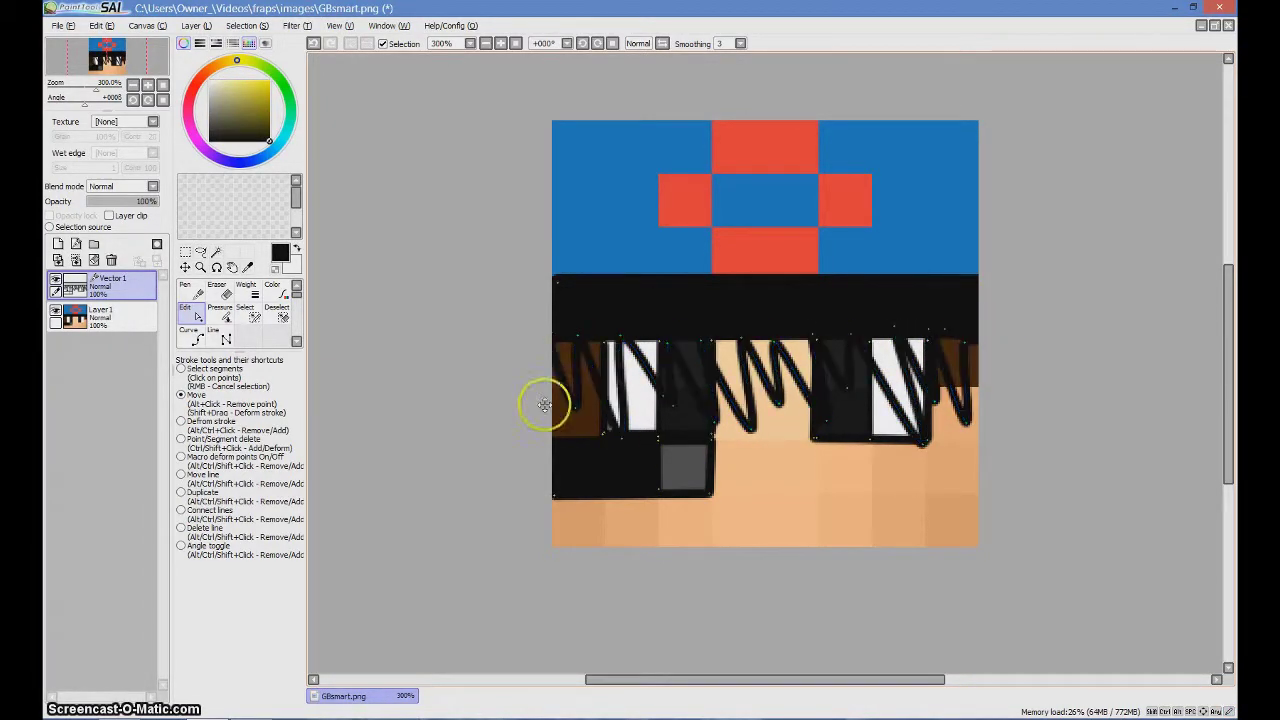
left_click(56, 310)
left_click(56, 310)
Outline the outer edge of the red cross on the hat with straight black lines of size 5.
left_click(220, 338)
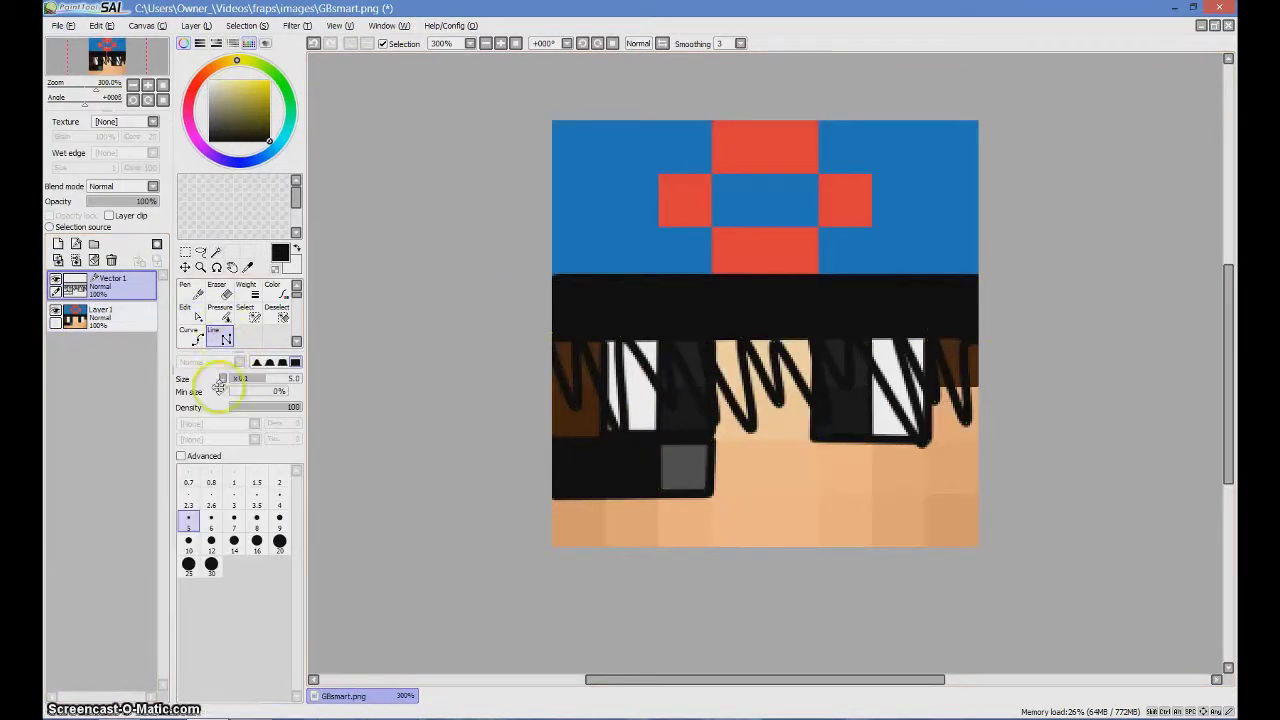
left_click(659, 225)
left_click(712, 170)
left_click(712, 123)
left_click(822, 123)
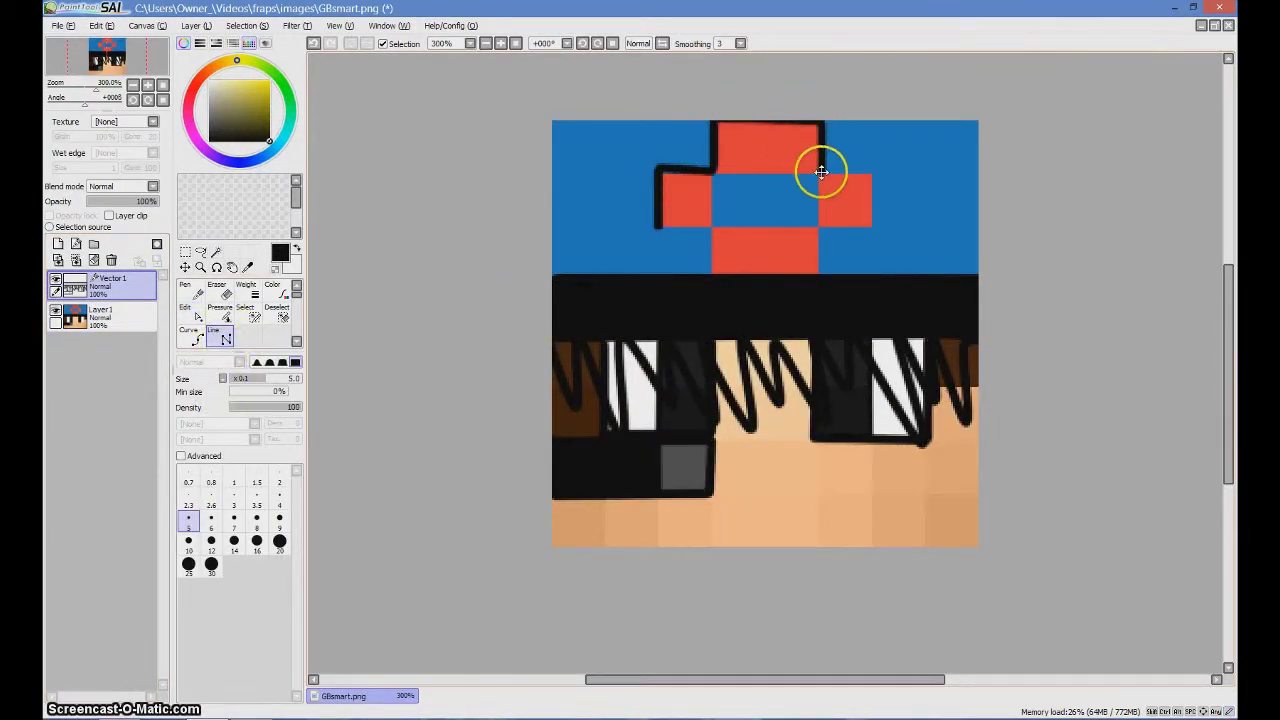
left_click(822, 172)
left_click(876, 172)
left_click(876, 226)
left_click(822, 226)
left_click(819, 273)
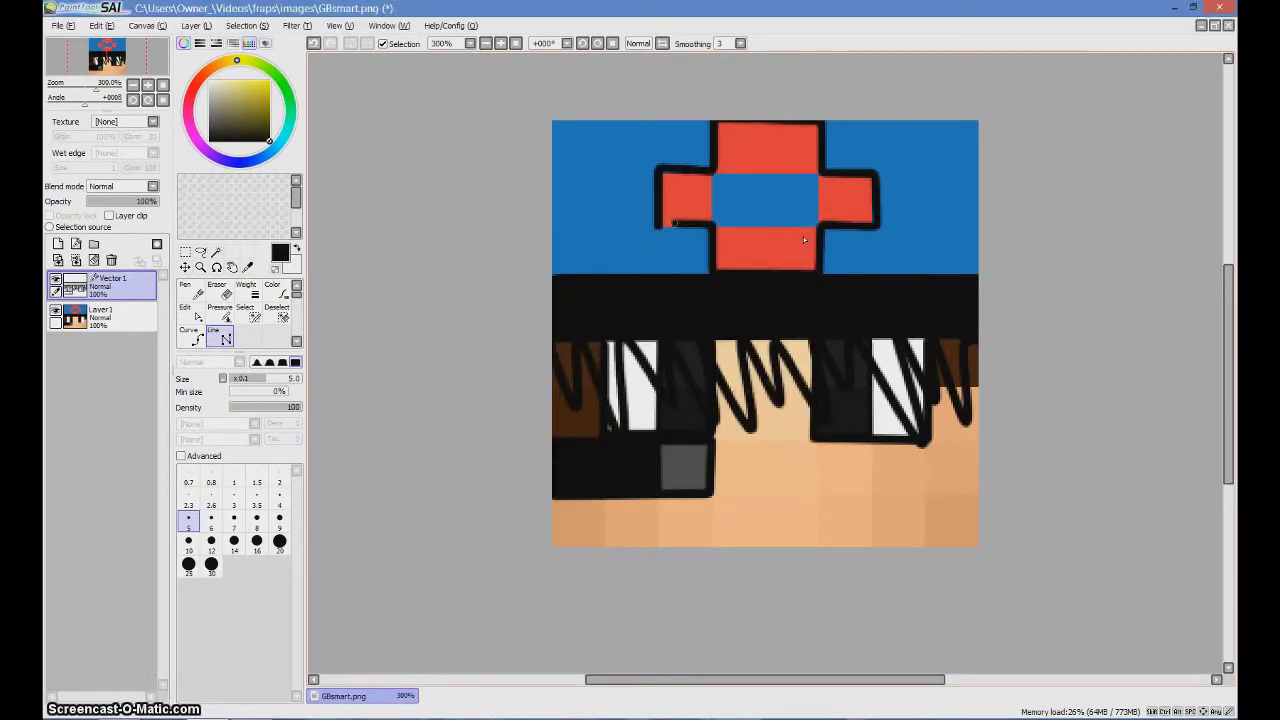
Draw straight black lines around the blue centre of the cross, separating it from the four red blocks.
left_click(714, 171)
left_click(823, 171)
left_click(822, 226)
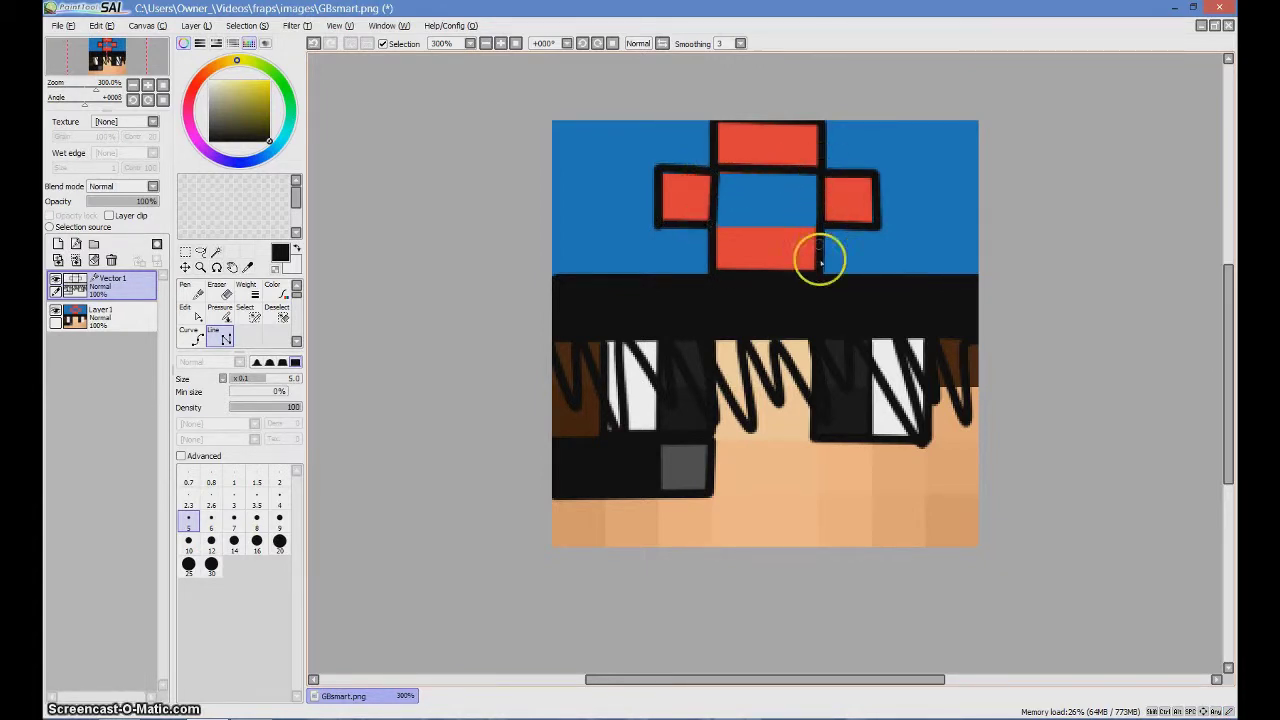
left_click(712, 226)
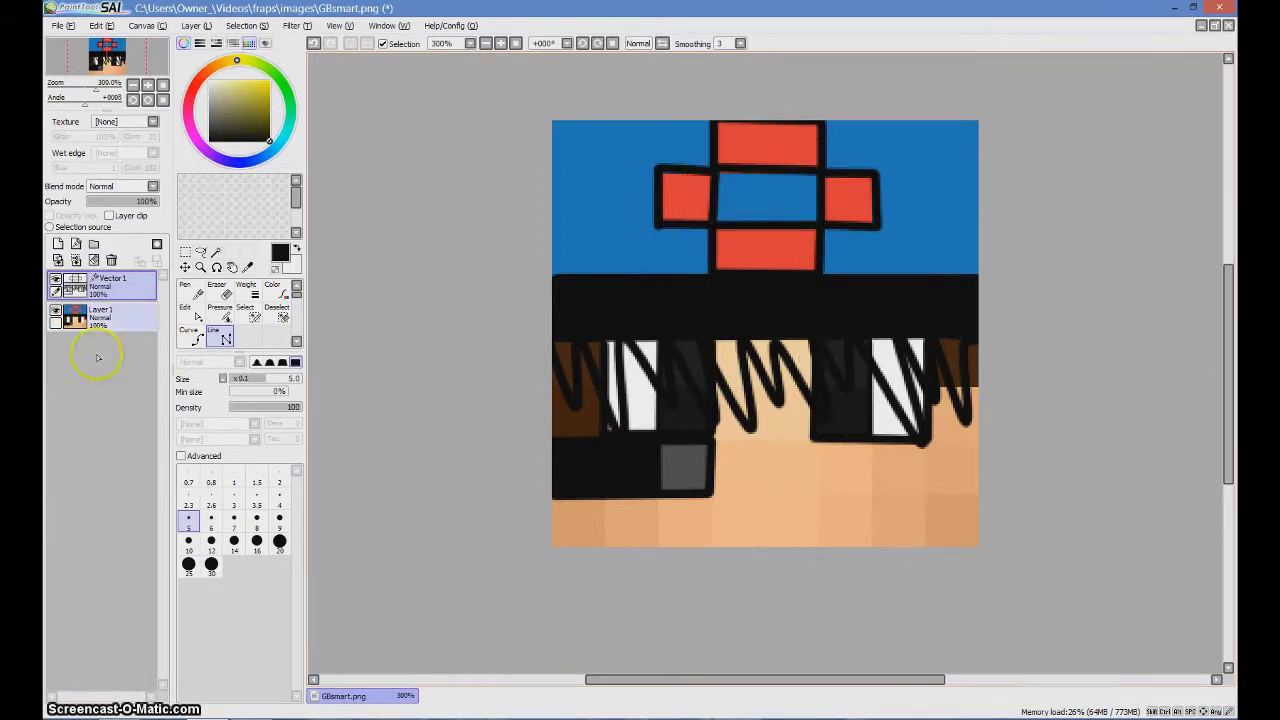
left_click(55, 311)
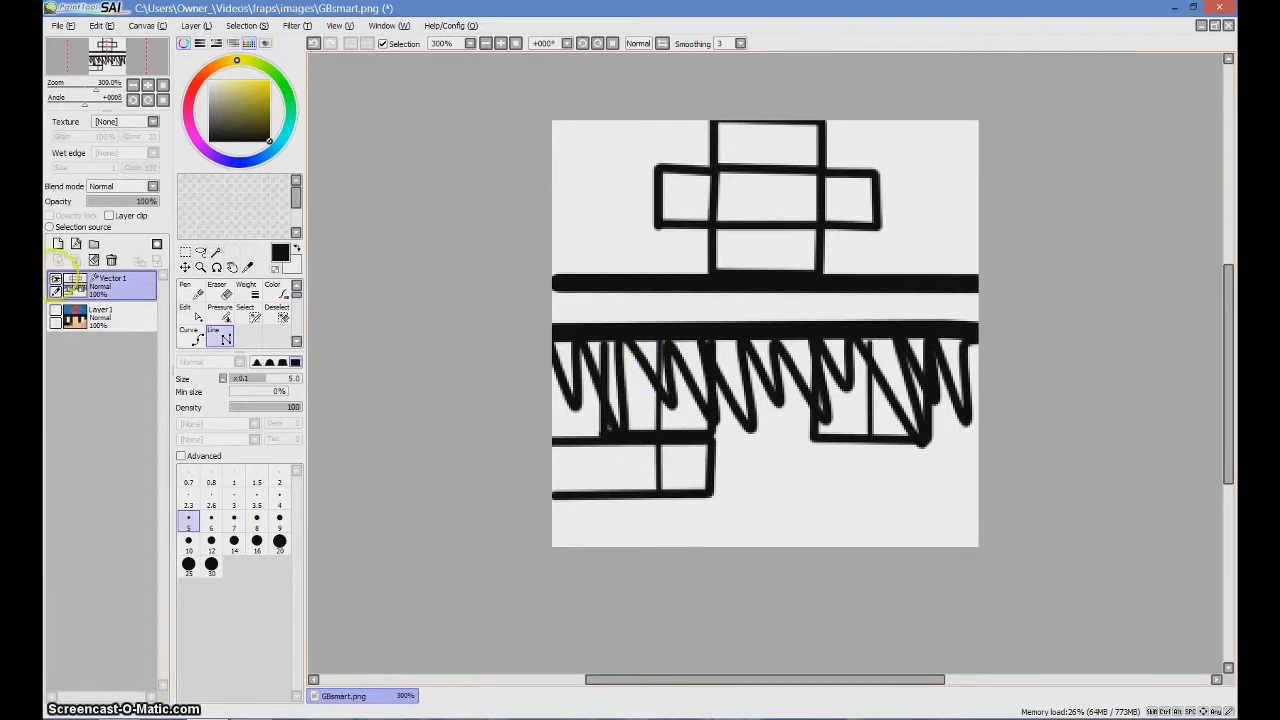
left_click(55, 311)
Pull the upper end points of both eyes' side outlines down so they end at the hair strands.
left_click(192, 316)
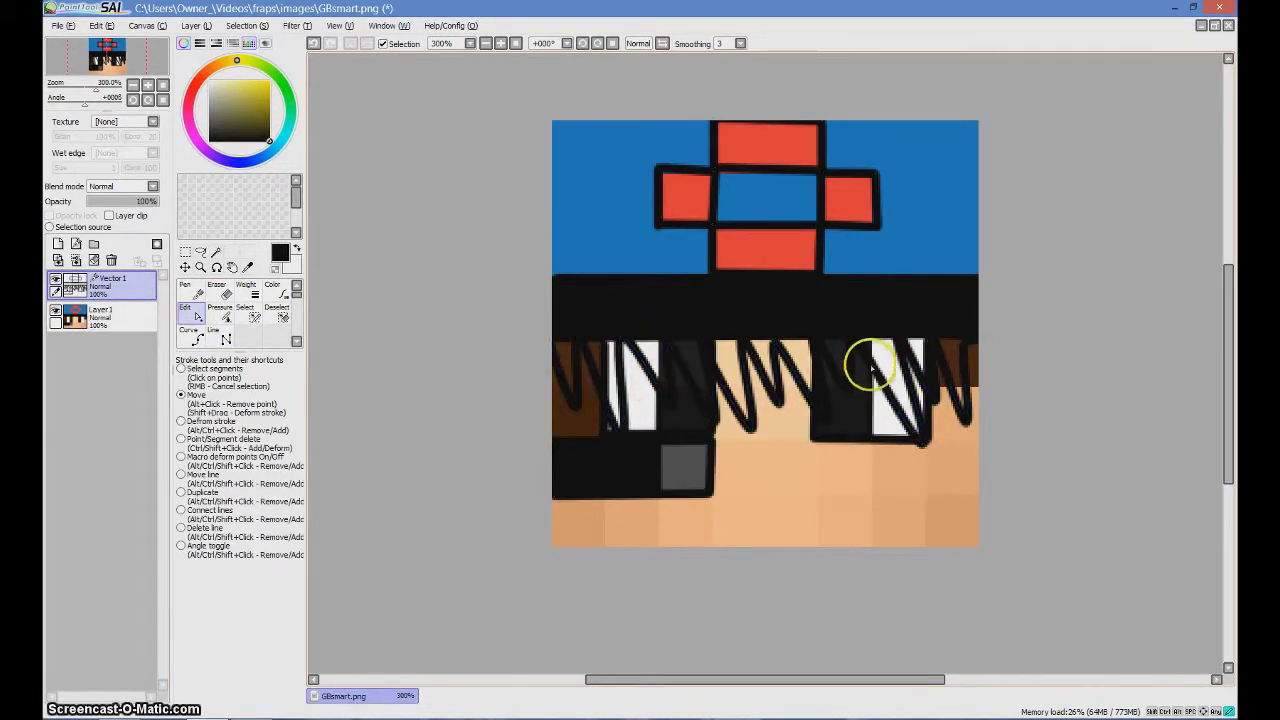
left_click_drag(609, 380, 604, 403)
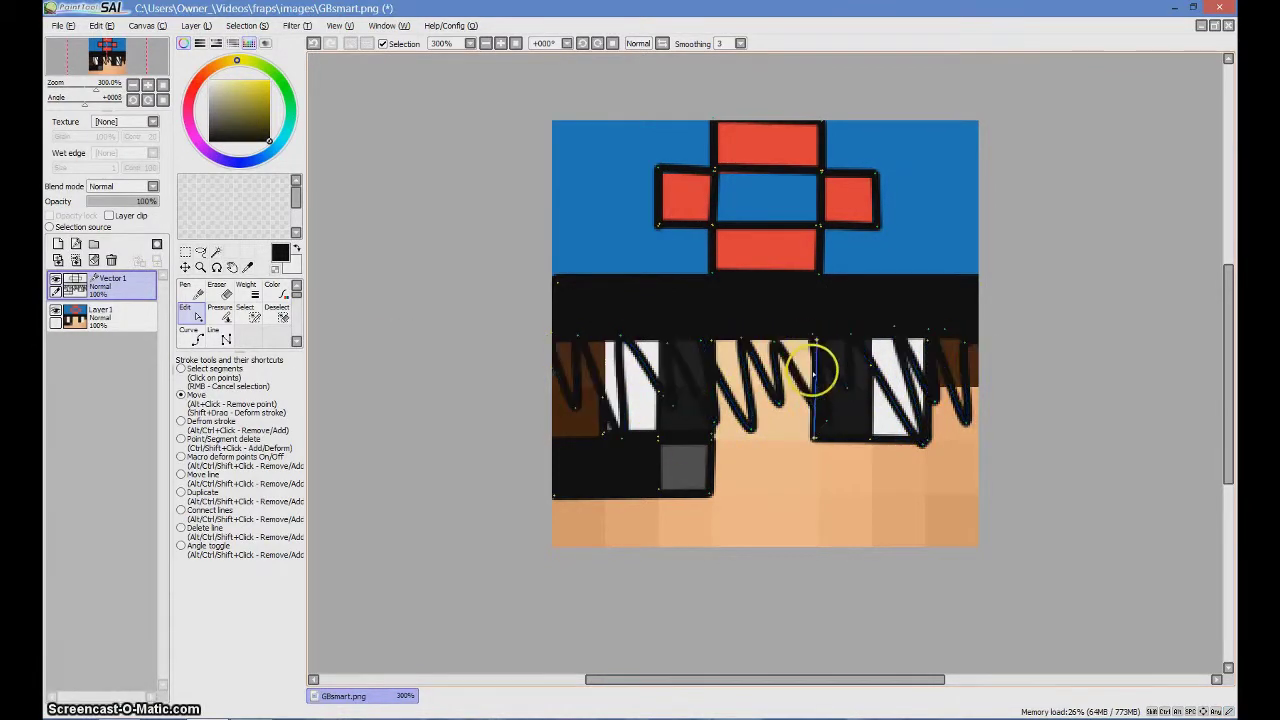
left_click_drag(812, 336, 818, 414)
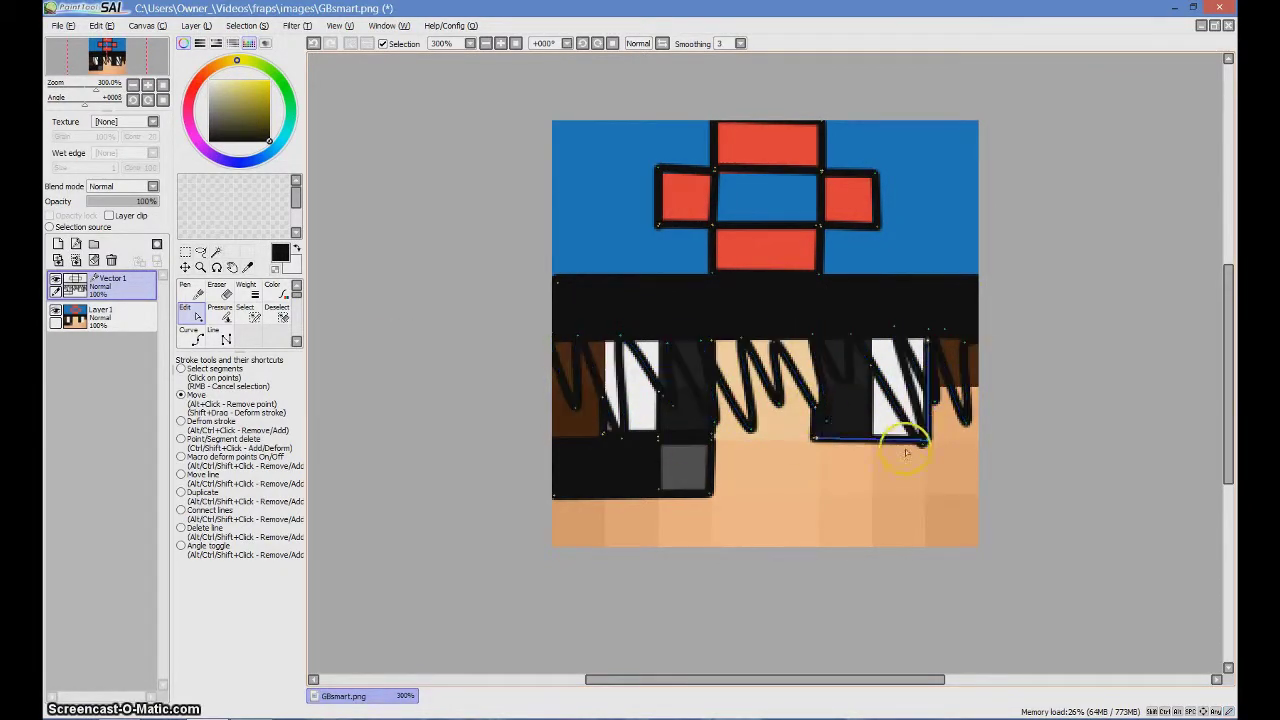
left_click_drag(925, 338, 928, 397)
left_click(55, 312)
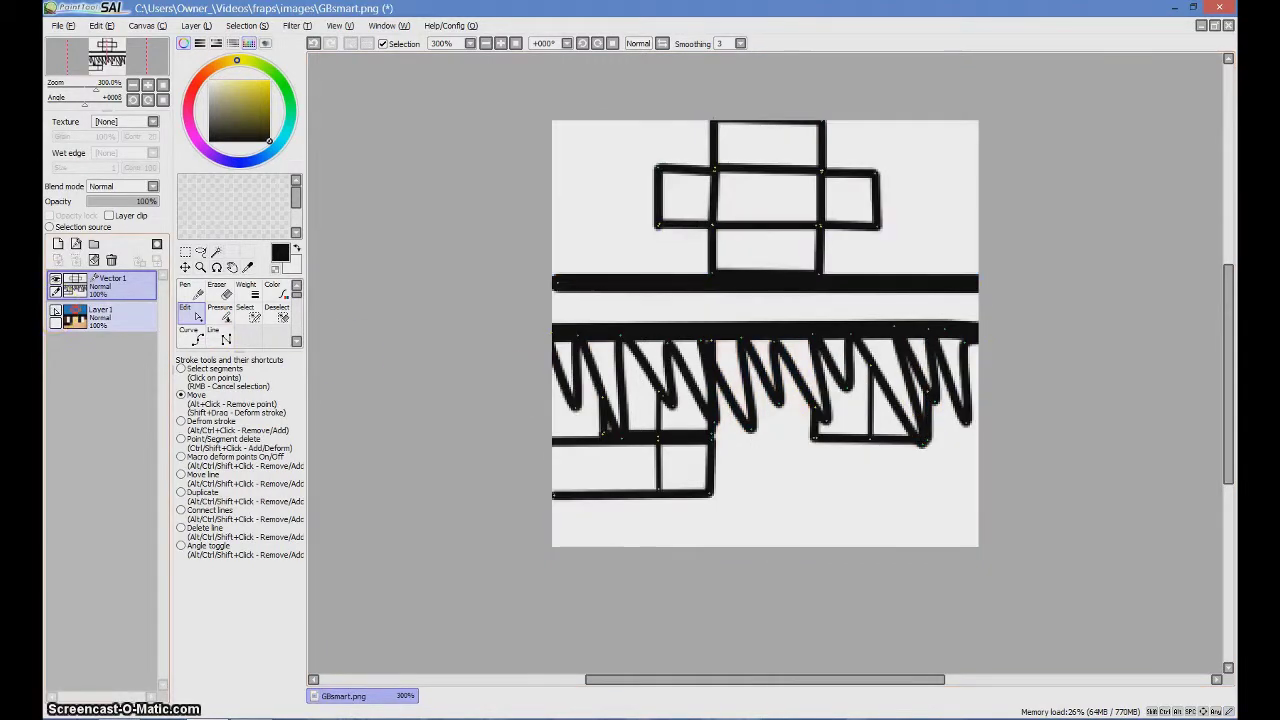
left_click(56, 312)
Add an empty layer directly above Layer1 and make the Vector1 line layer active again.
left_click(216, 252)
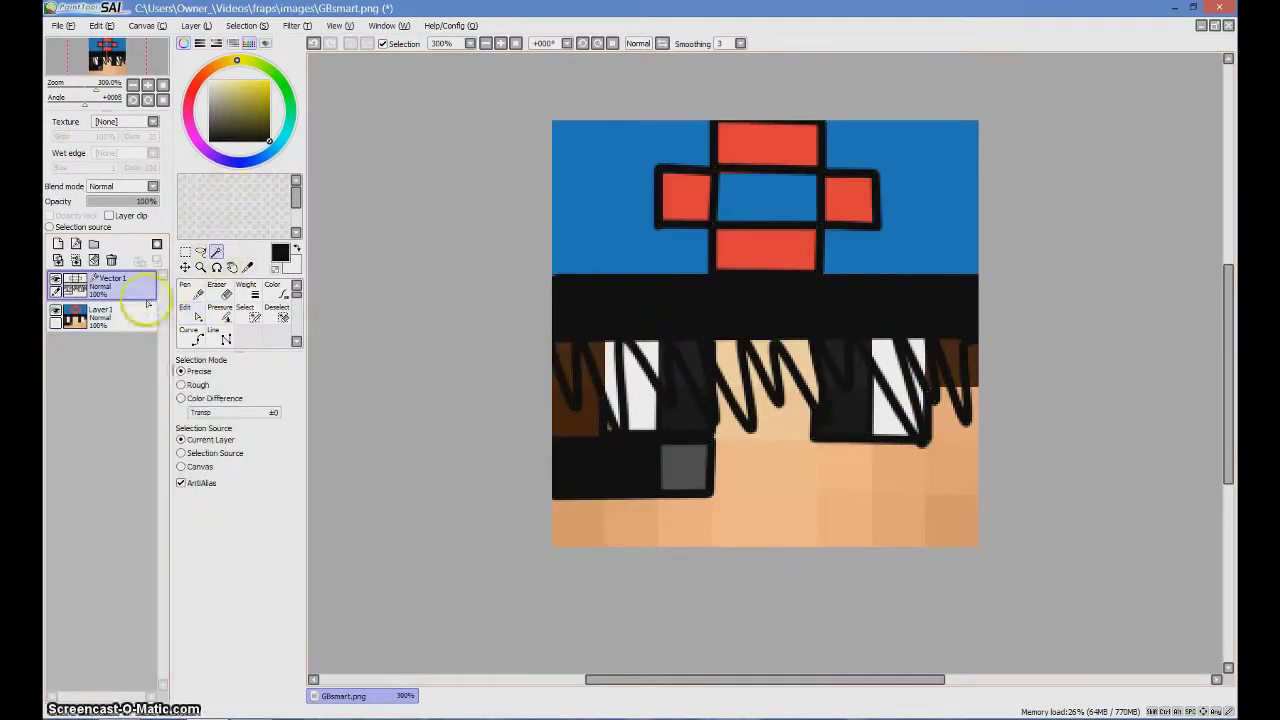
left_click(141, 311)
left_click(59, 244)
left_click(612, 383)
left_click(283, 312)
mouse_move(602, 395)
left_mouse_down()
mouse_move(848, 506)
mouse_move(827, 157)
left_mouse_up()
left_click(121, 285)
left_click(216, 252)
left_click(562, 378)
scroll(571, 391, "up", 3)
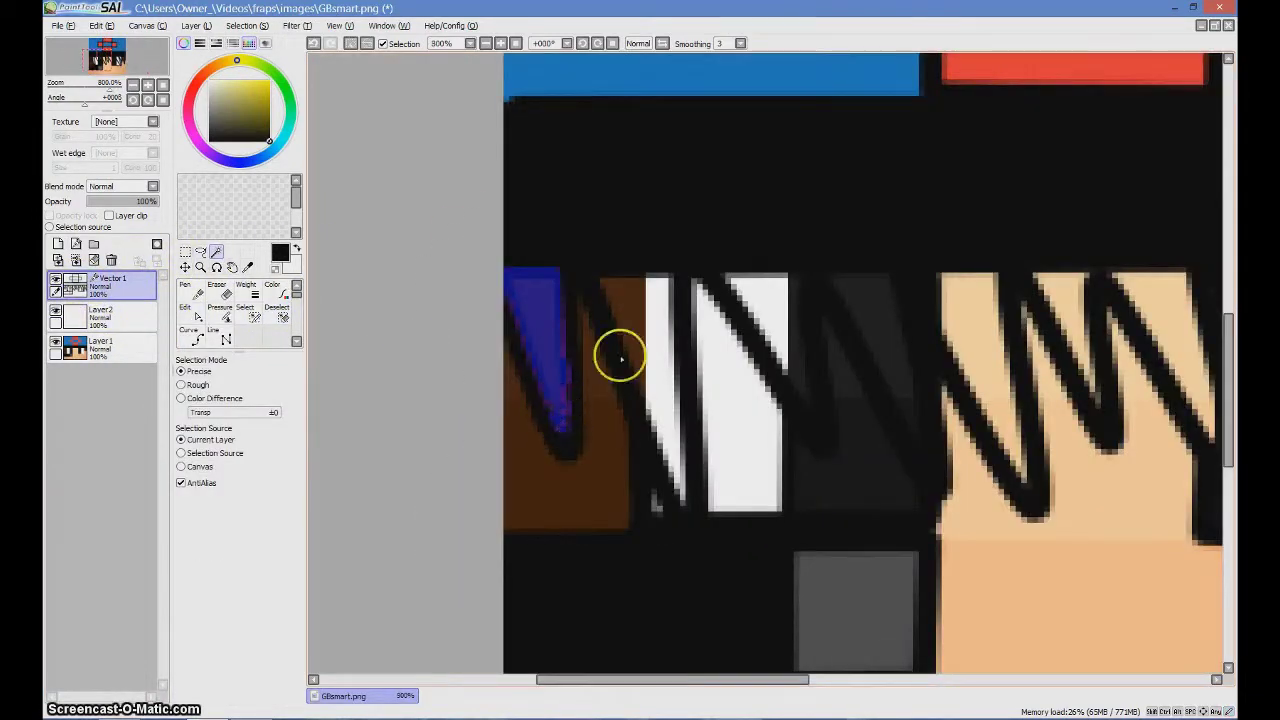
left_click(623, 354)
left_click(752, 358)
left_click(808, 408)
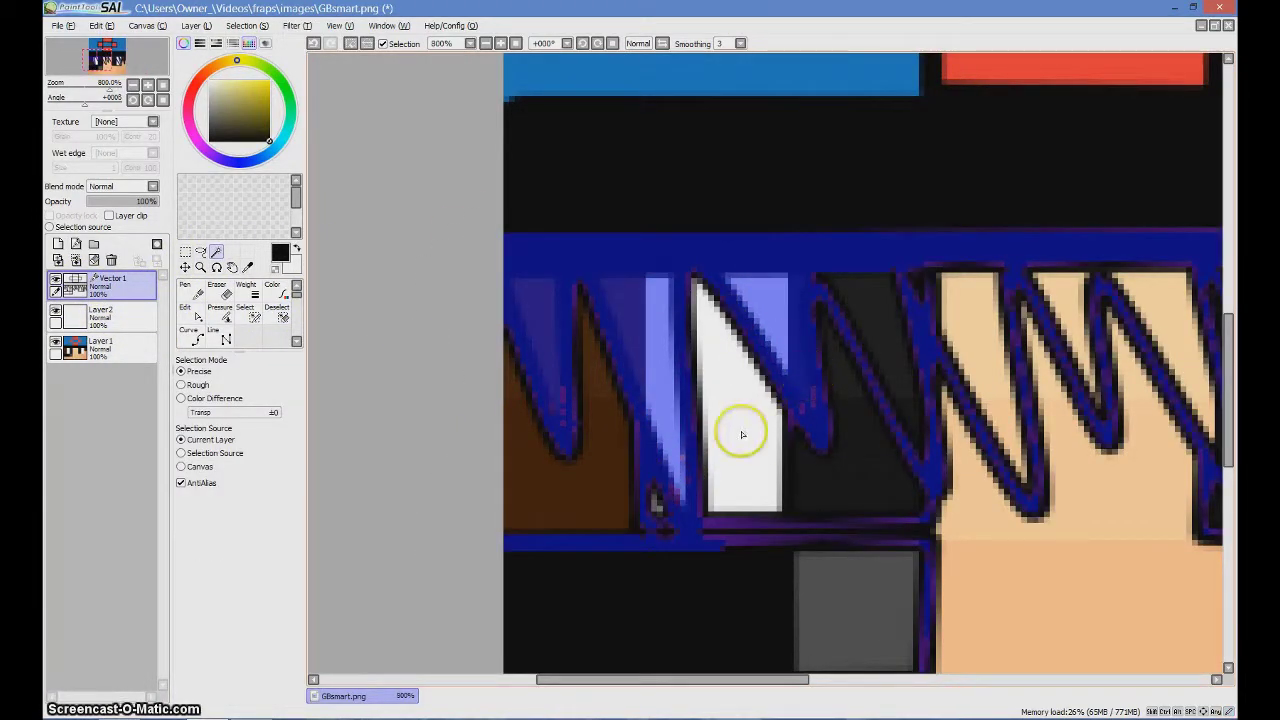
left_click(283, 316)
scroll(926, 308, "down", 2)
scroll(926, 308, "down", 2)
left_click_drag(985, 325, 1051, 334)
scroll(1010, 331, "up", 2)
left_click_drag(1227, 349, 1225, 313)
left_click(216, 252)
left_click(473, 452)
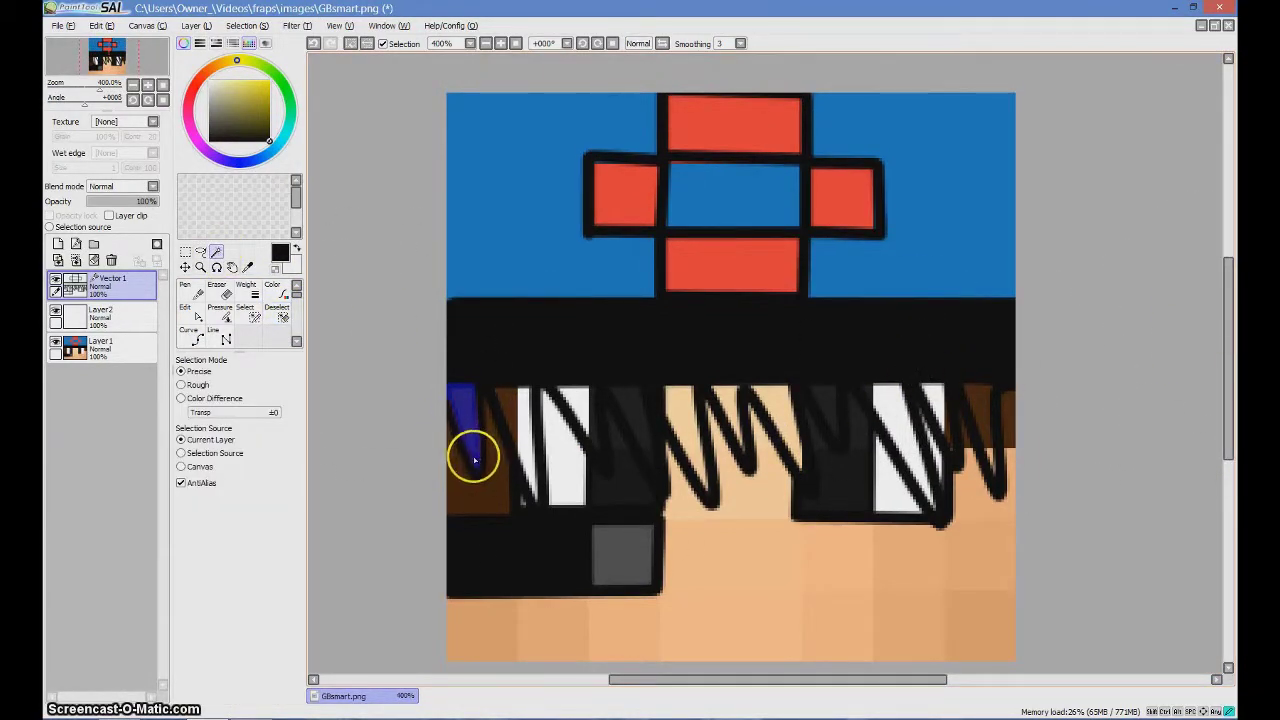
left_click(526, 464)
left_click(592, 434)
left_click(583, 452)
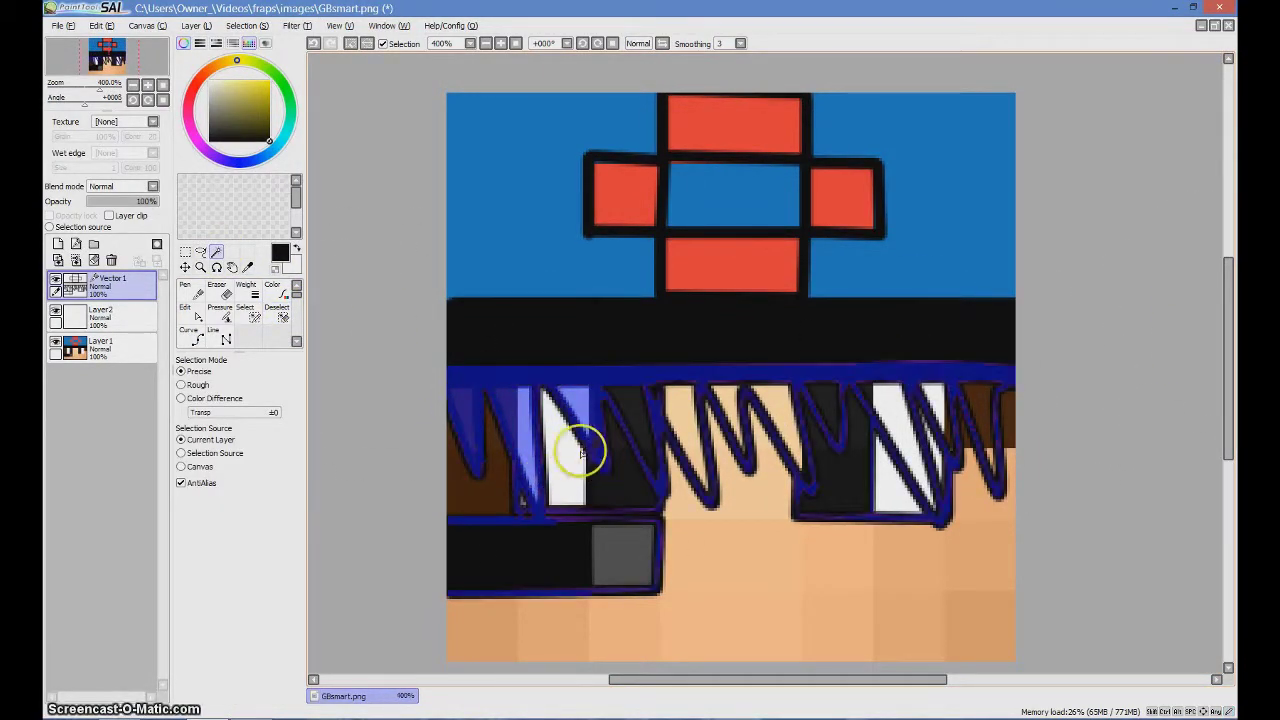
left_click(283, 316)
left_click_drag(576, 450, 950, 442)
Select the insides of all the hair strands across the face on Vector1 with the Magic Wand.
left_click(216, 252)
left_click(461, 398)
left_click(514, 402)
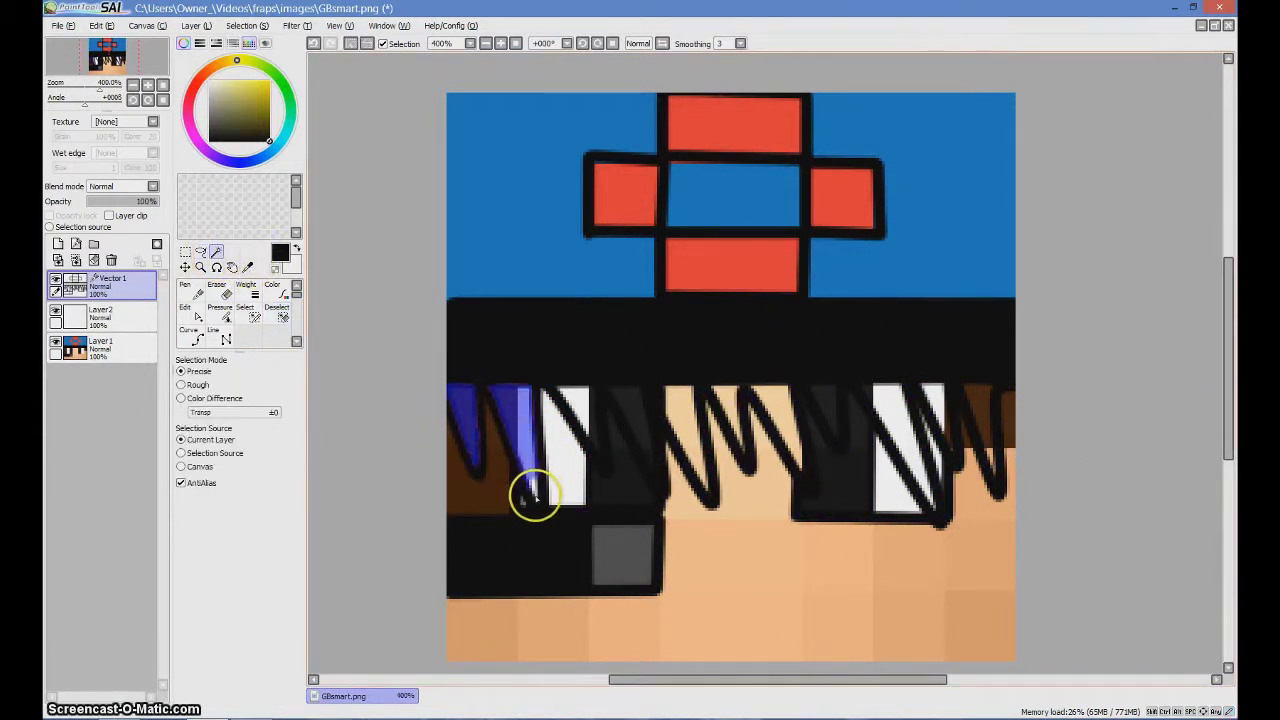
left_click(583, 435)
left_click(600, 450)
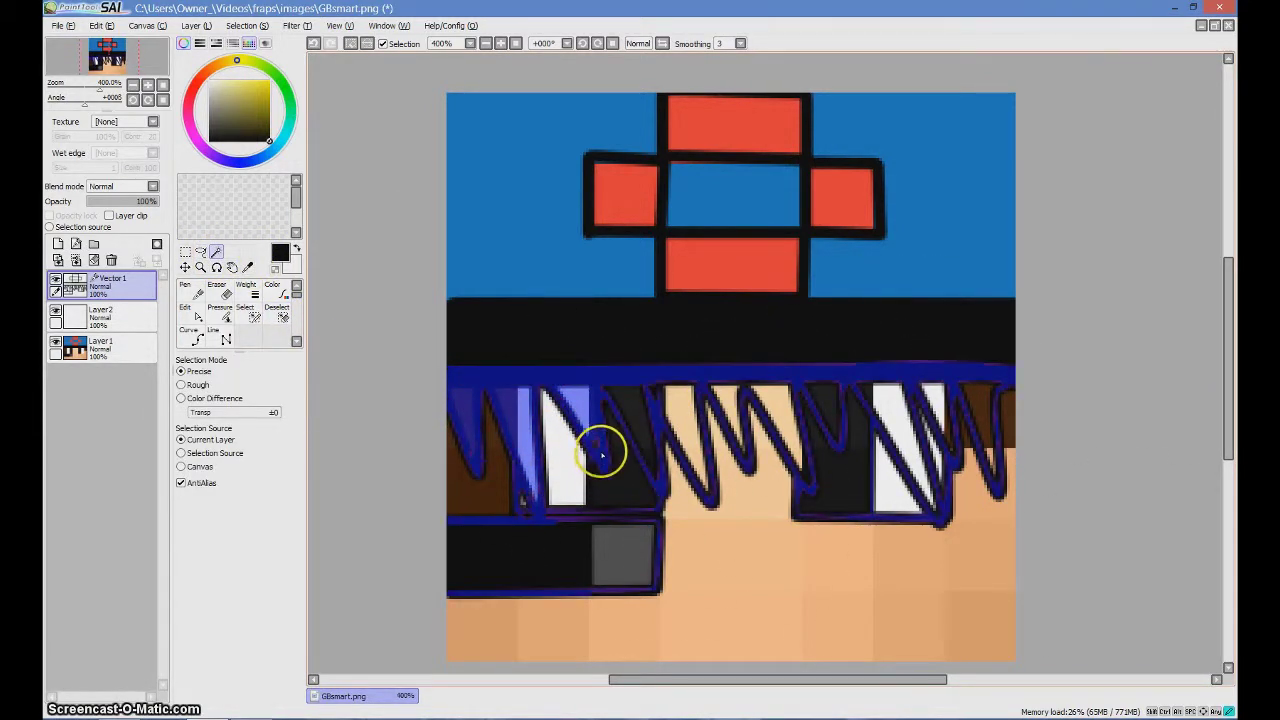
left_click(597, 441)
left_click(680, 398)
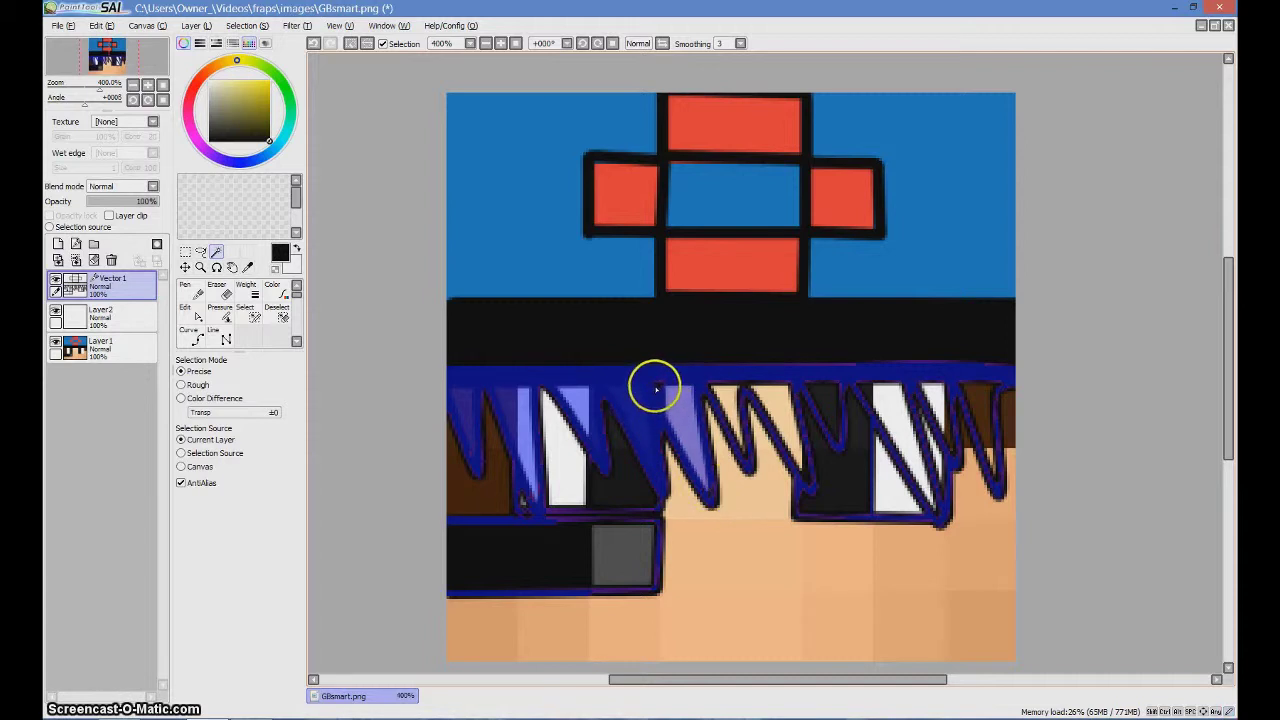
left_click(730, 398)
left_click(740, 442)
left_click(762, 445)
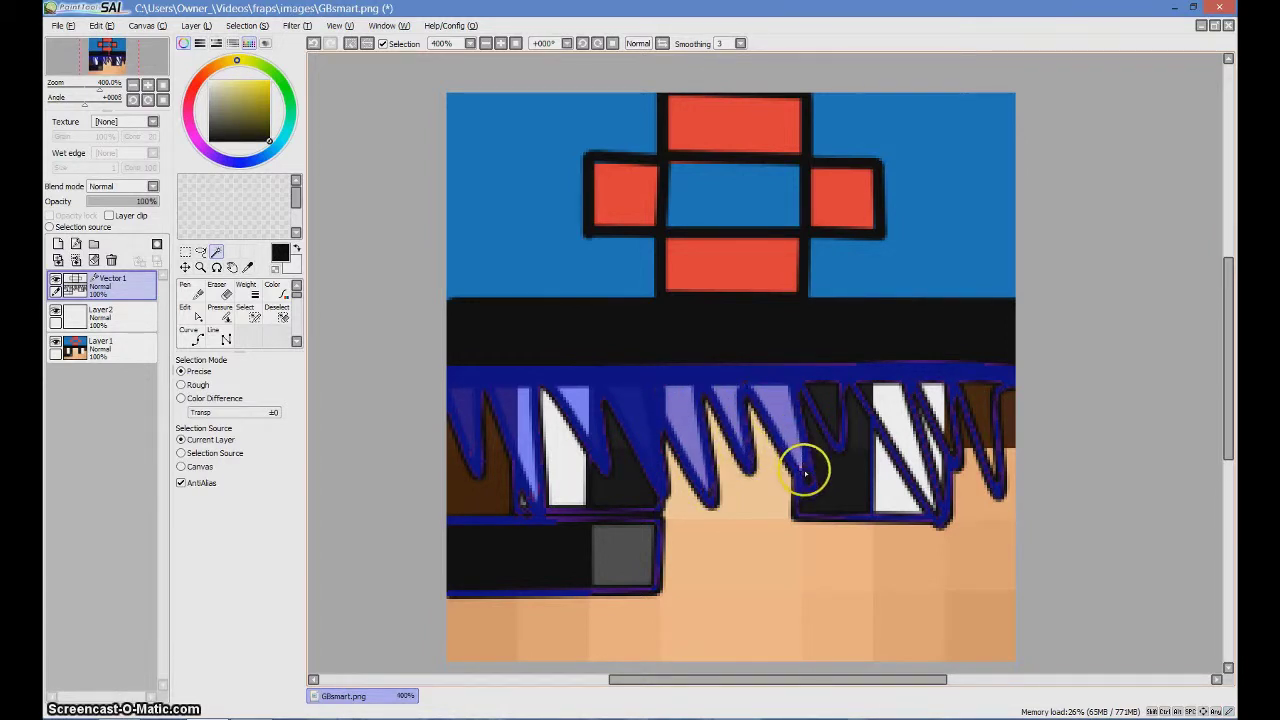
left_click(803, 474)
left_click(906, 438)
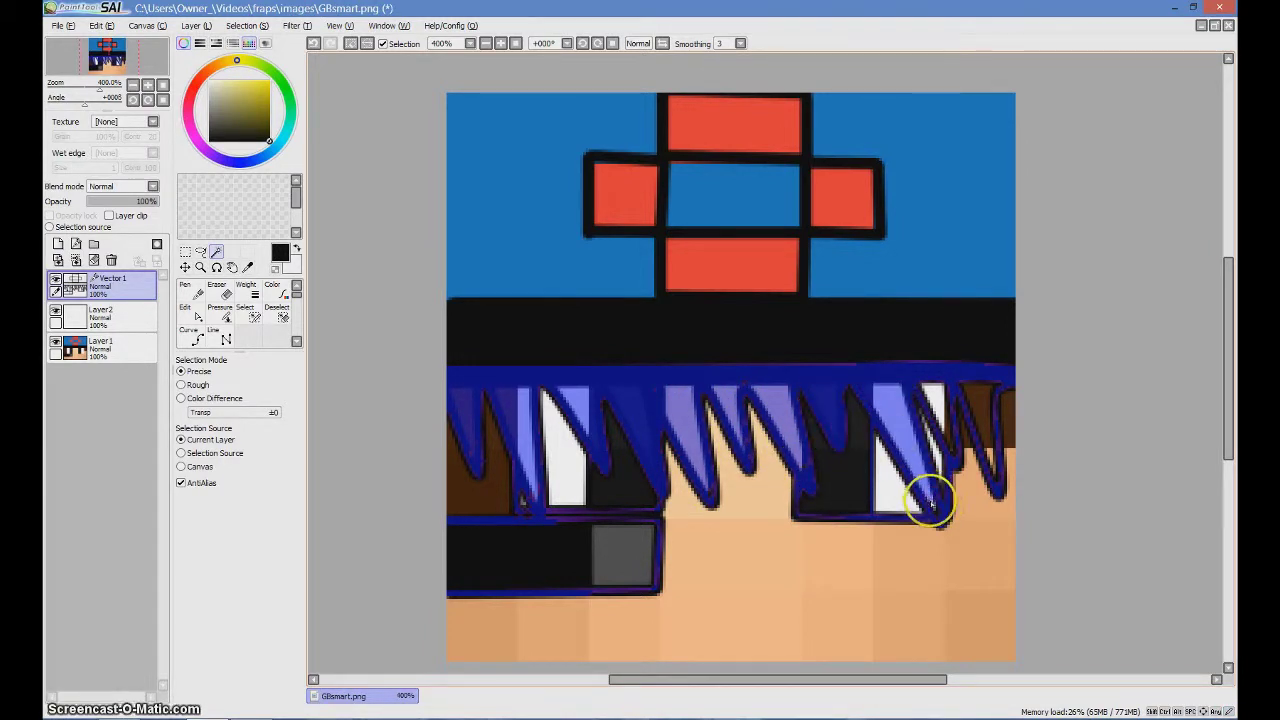
left_click(939, 400)
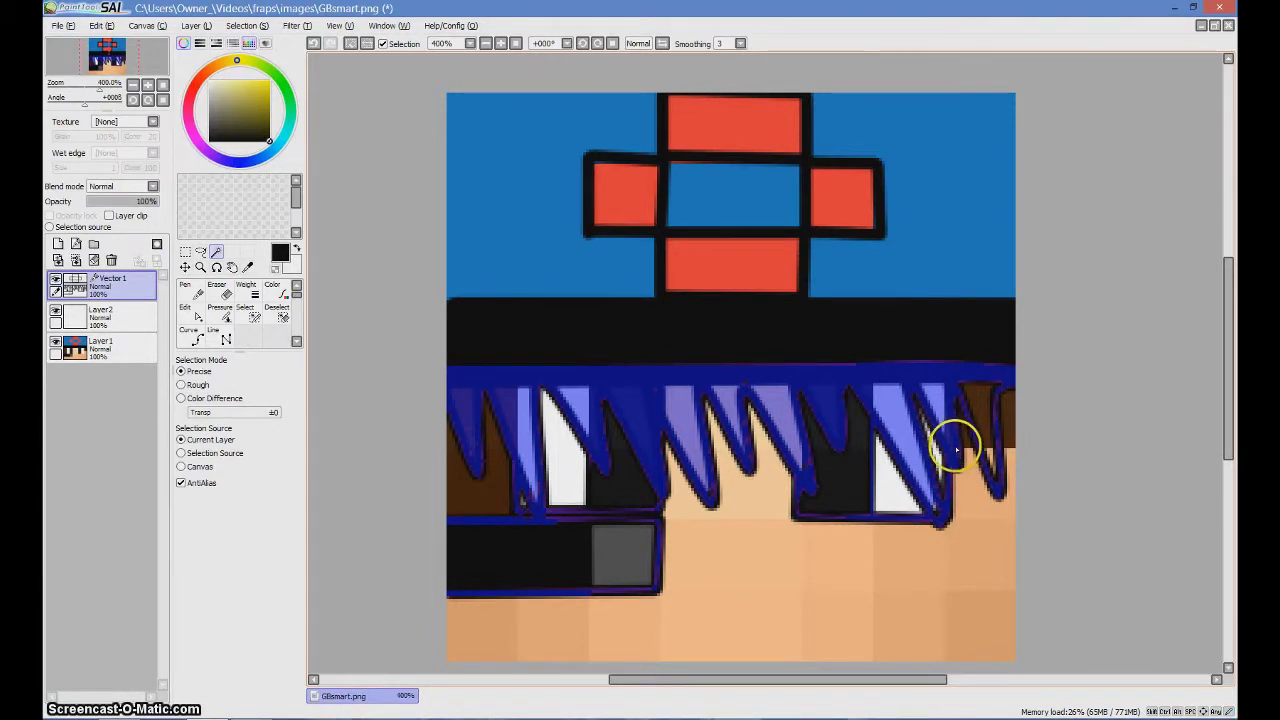
Pick the dark brown of the existing hair, paint the selected strands on Layer2 with the Marker, and clear the selection.
left_click(217, 312)
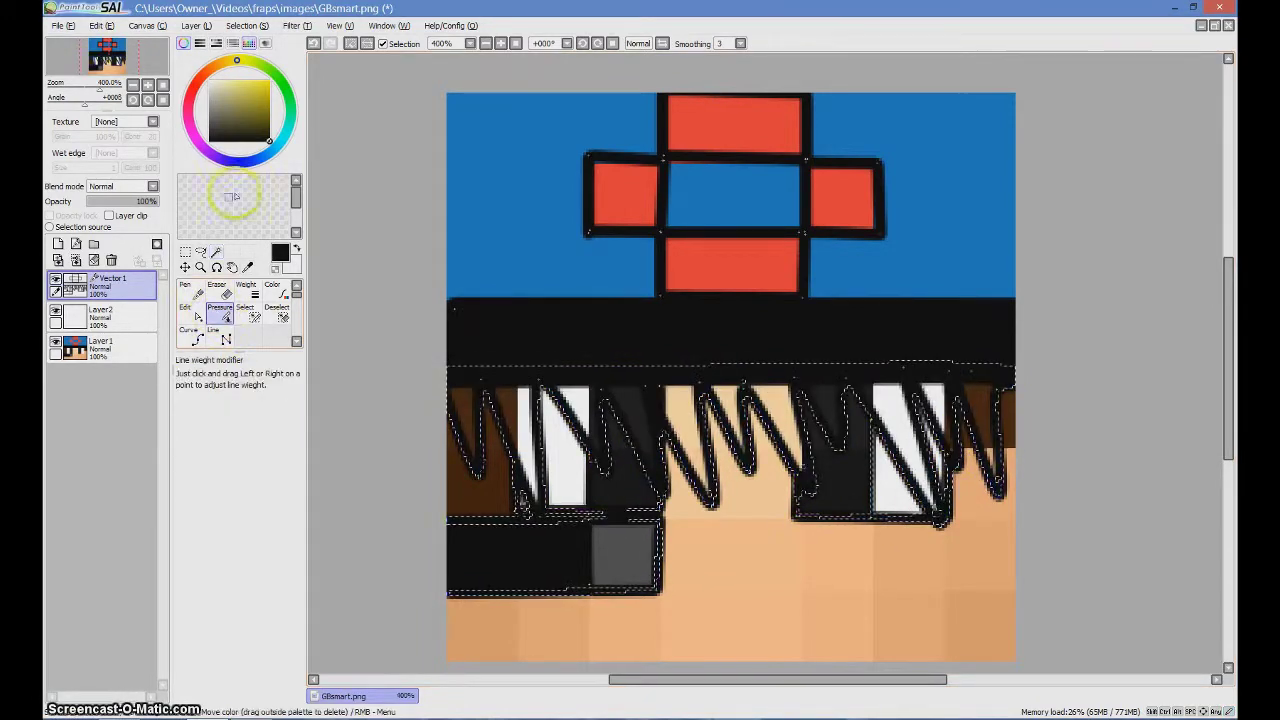
left_click(247, 267)
left_click(496, 472)
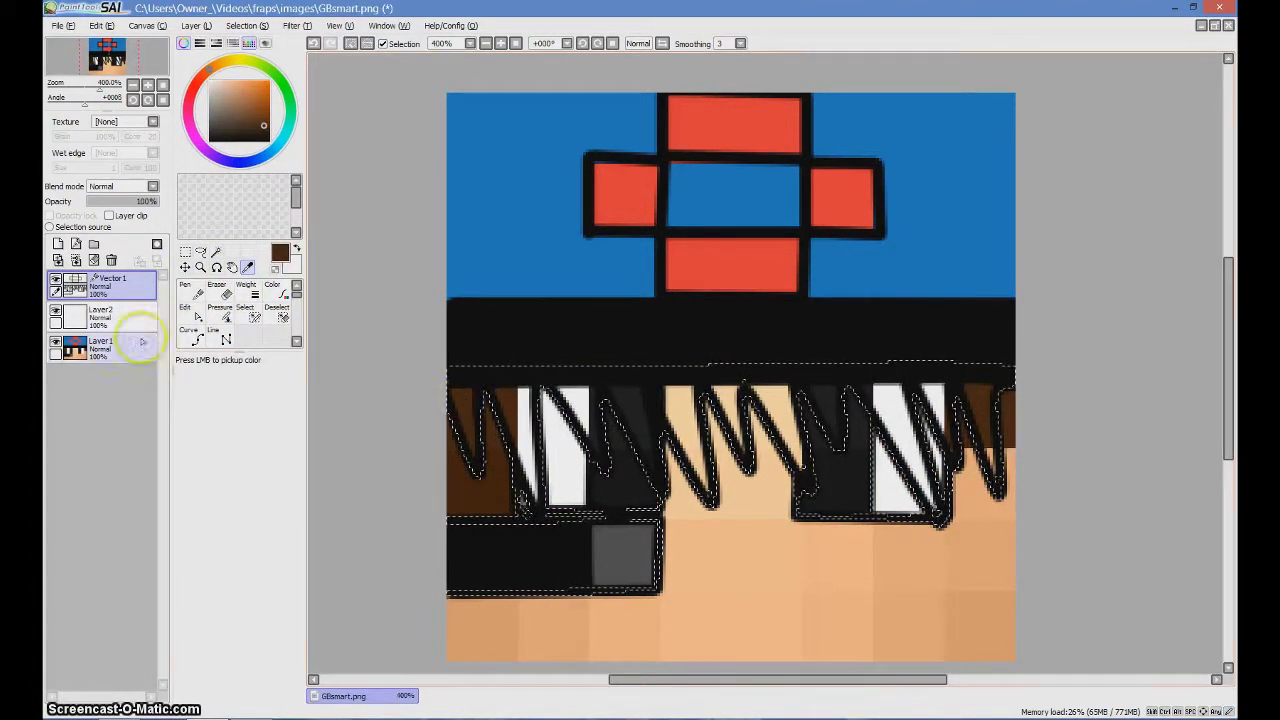
left_click(100, 316)
left_click(190, 310)
left_click_drag(470, 410, 1045, 455)
left_click(277, 313)
left_click_drag(455, 470, 1120, 500)
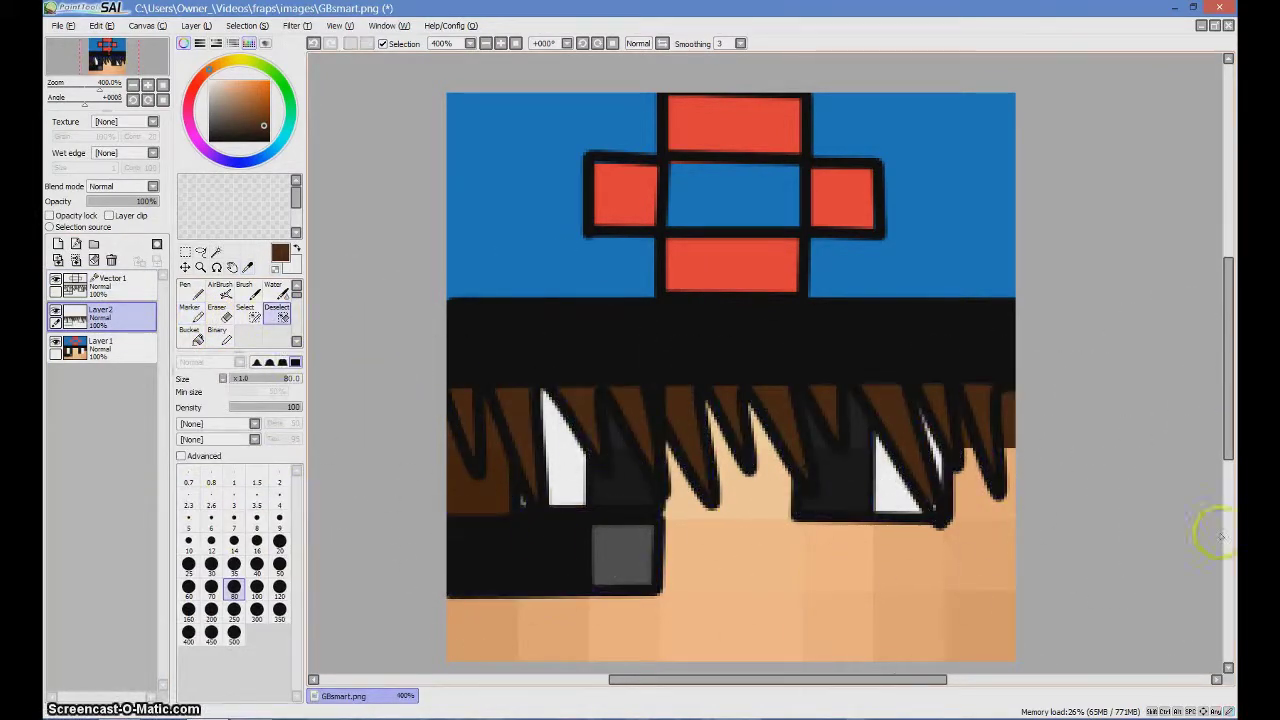
left_click(216, 252)
left_click(883, 466)
left_click(277, 313)
left_click_drag(450, 478, 1160, 494)
left_click_drag(845, 481, 440, 575)
Select the unfilled hair strand tips on Vector1, paint them brown on Layer2, and check the fill with Layer1 hidden briefly.
left_click(216, 252)
left_click(110, 286)
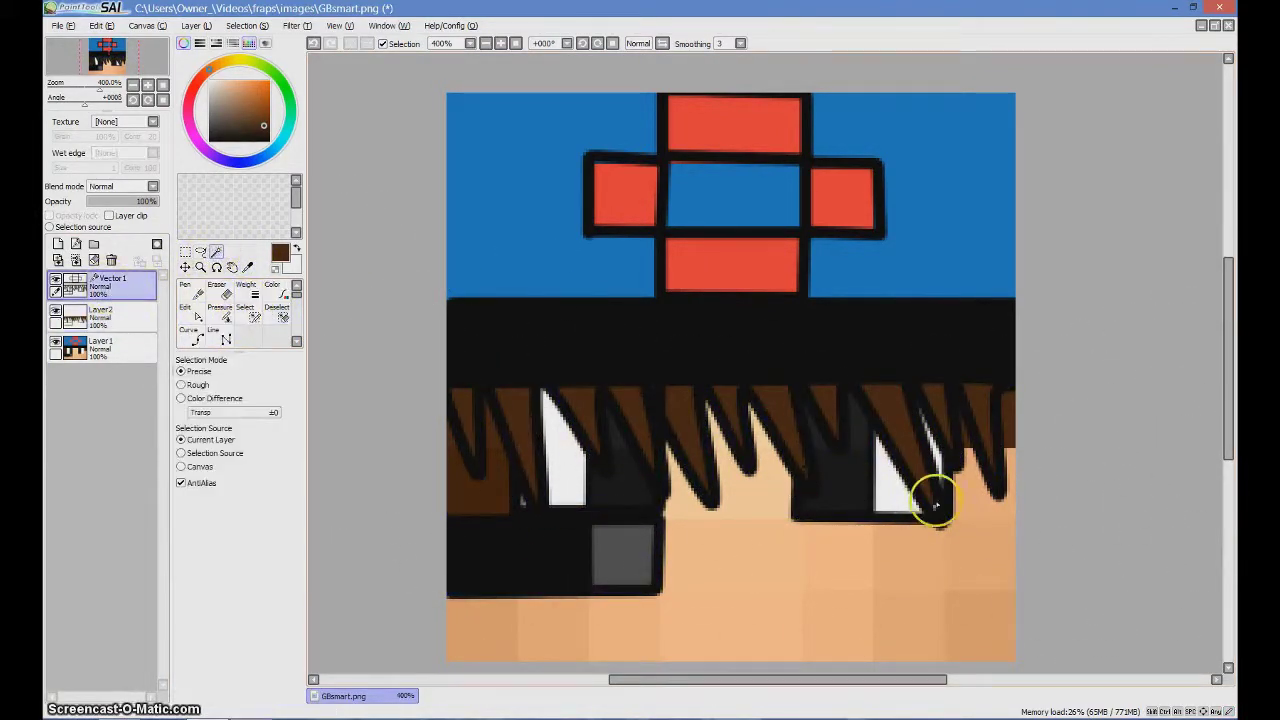
left_click(100, 316)
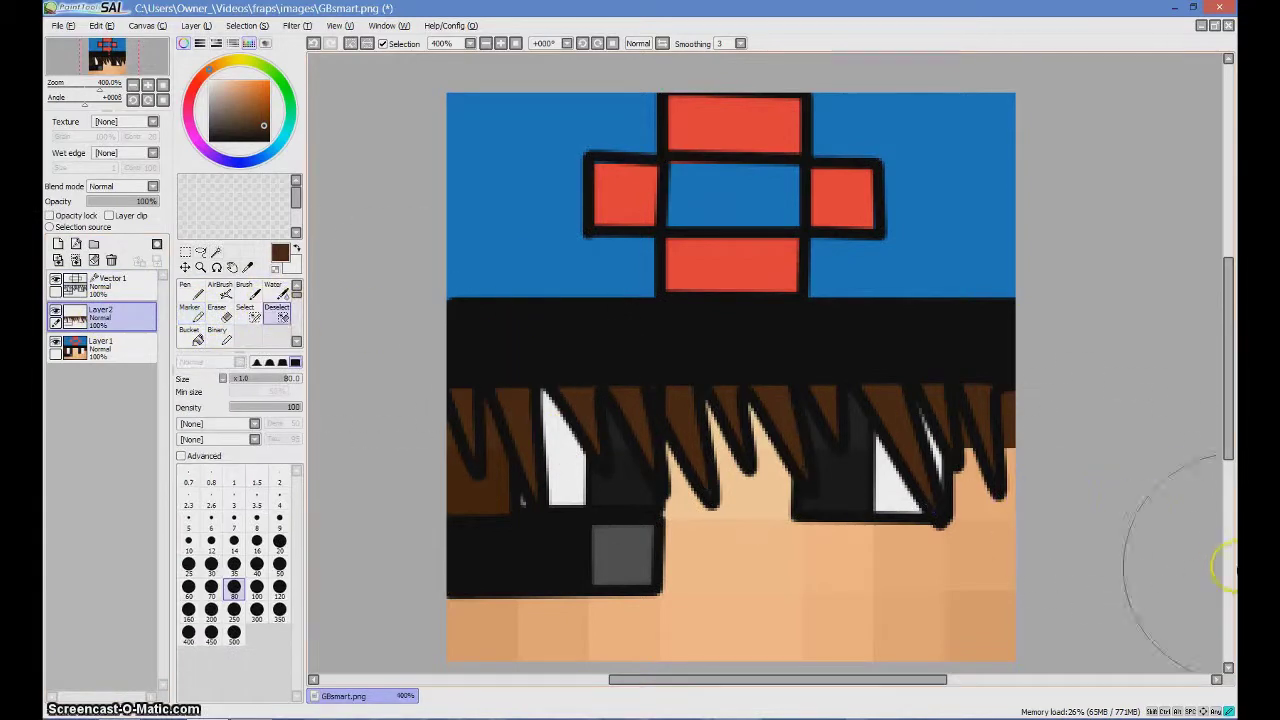
left_click(55, 341)
left_click(55, 341)
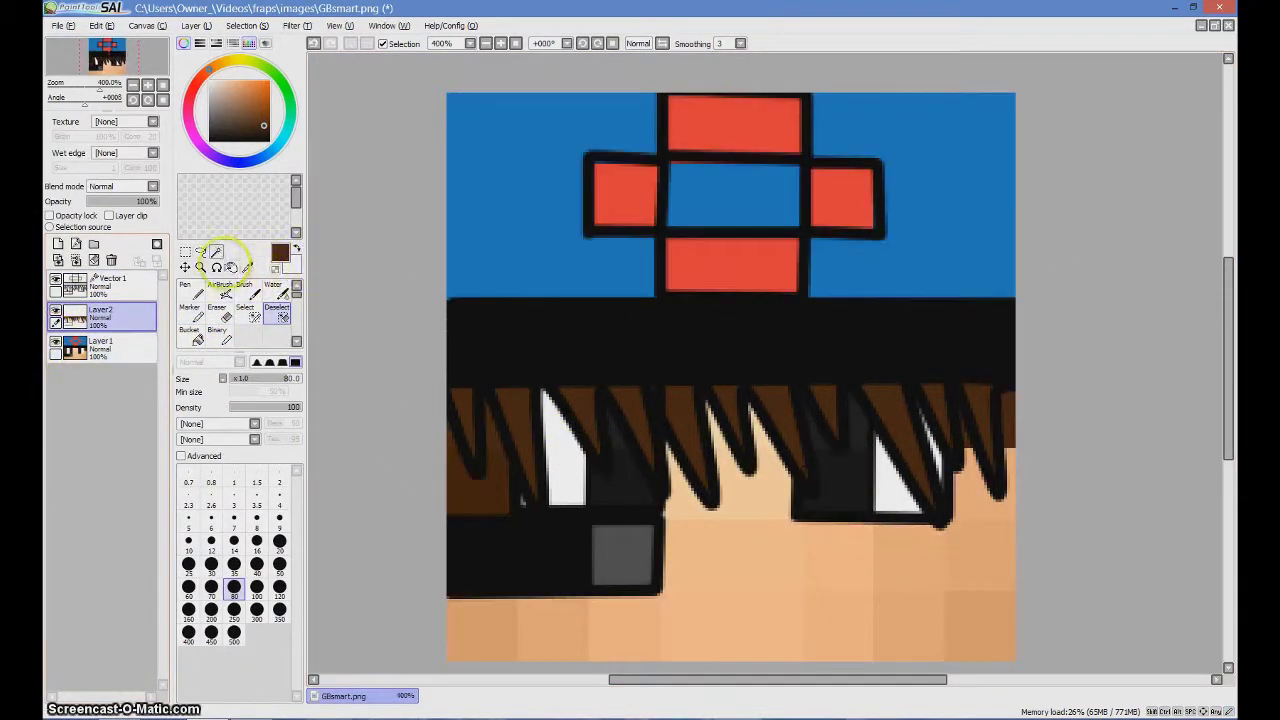
Select the small gap in the strand beside the right eye's inner edge and paint it brown on Layer2 with the Marker.
left_click(217, 252)
left_click(805, 468)
left_click(283, 316)
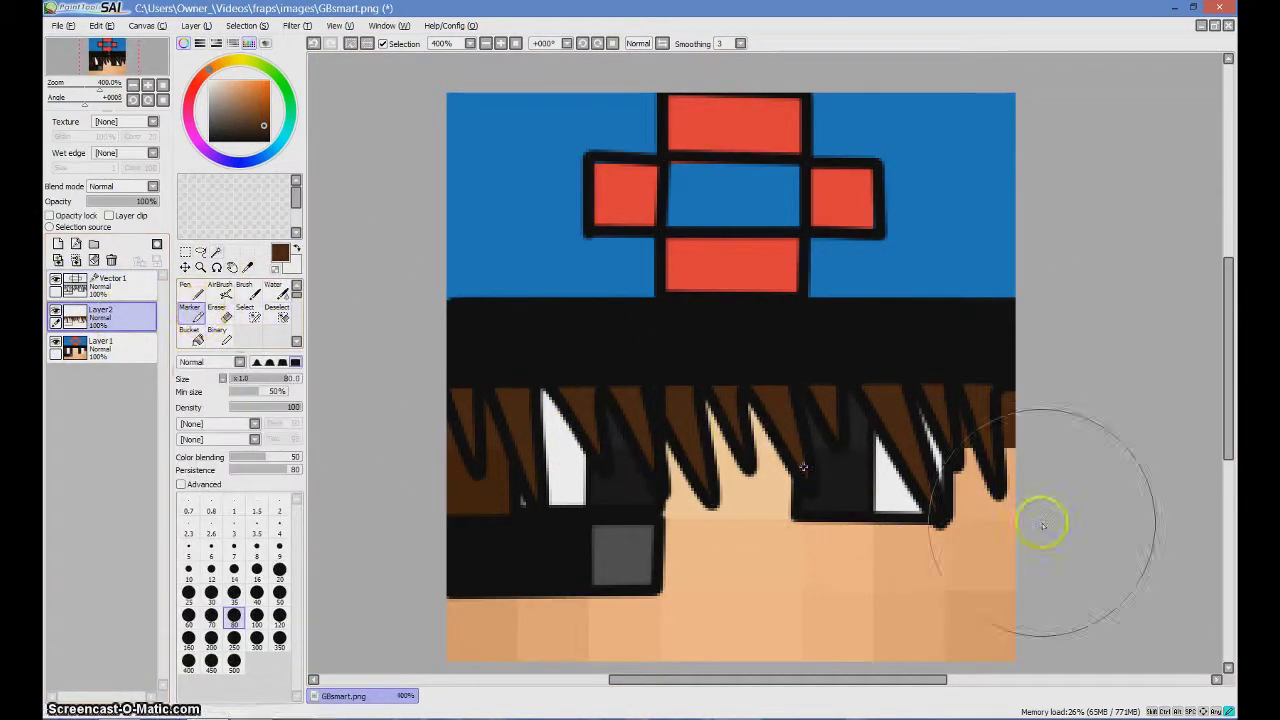
left_click(55, 342)
left_click(55, 342)
Select the four red blocks of the hat's cross using the Vector1 outlines, and make Layer2 active for painting.
left_click(216, 253)
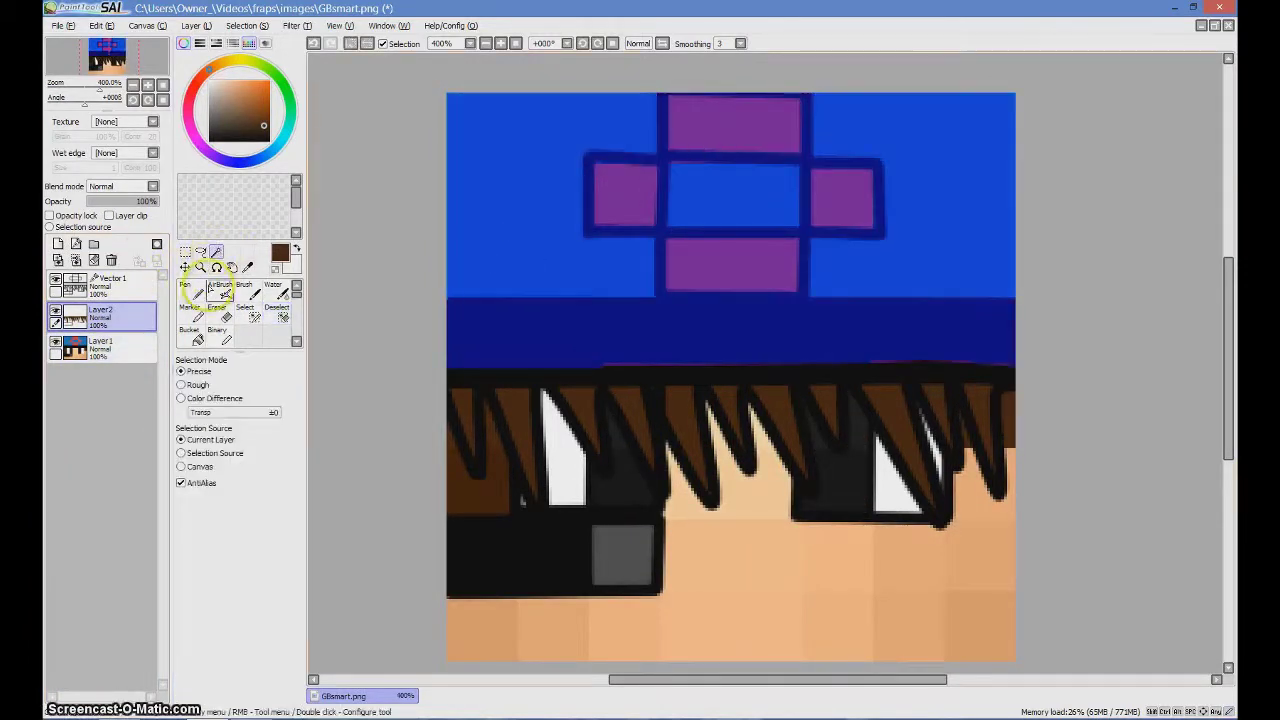
left_click(277, 314)
left_click(112, 285)
left_click(216, 252)
left_click(626, 195)
left_click(735, 126)
left_click(843, 198)
left_click(750, 259)
left_click(112, 317)
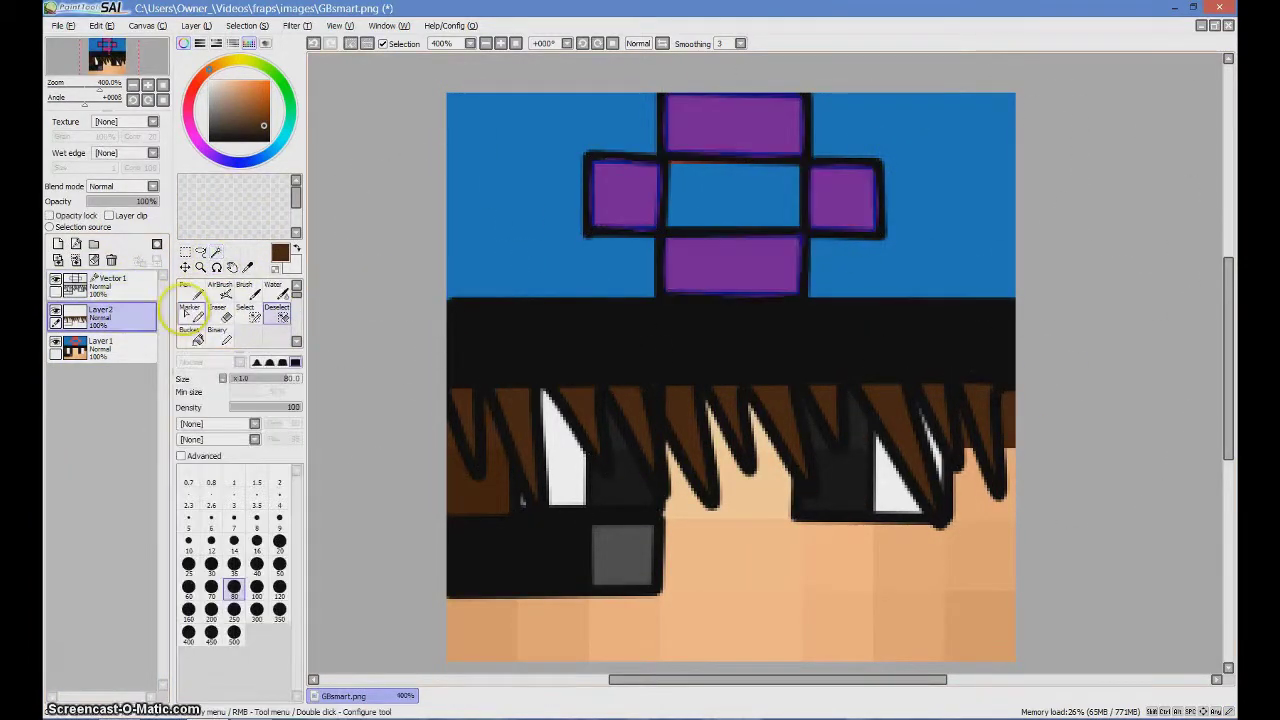
Pick the red of the cross, paint the four selected blocks on Layer2 with the Marker, clear the selection, and hide Layer1.
left_click(745, 127)
left_click(197, 316)
left_click_drag(570, 195, 1154, 257)
left_click(277, 314)
left_click_drag(466, 163, 960, 200)
left_click(55, 342)
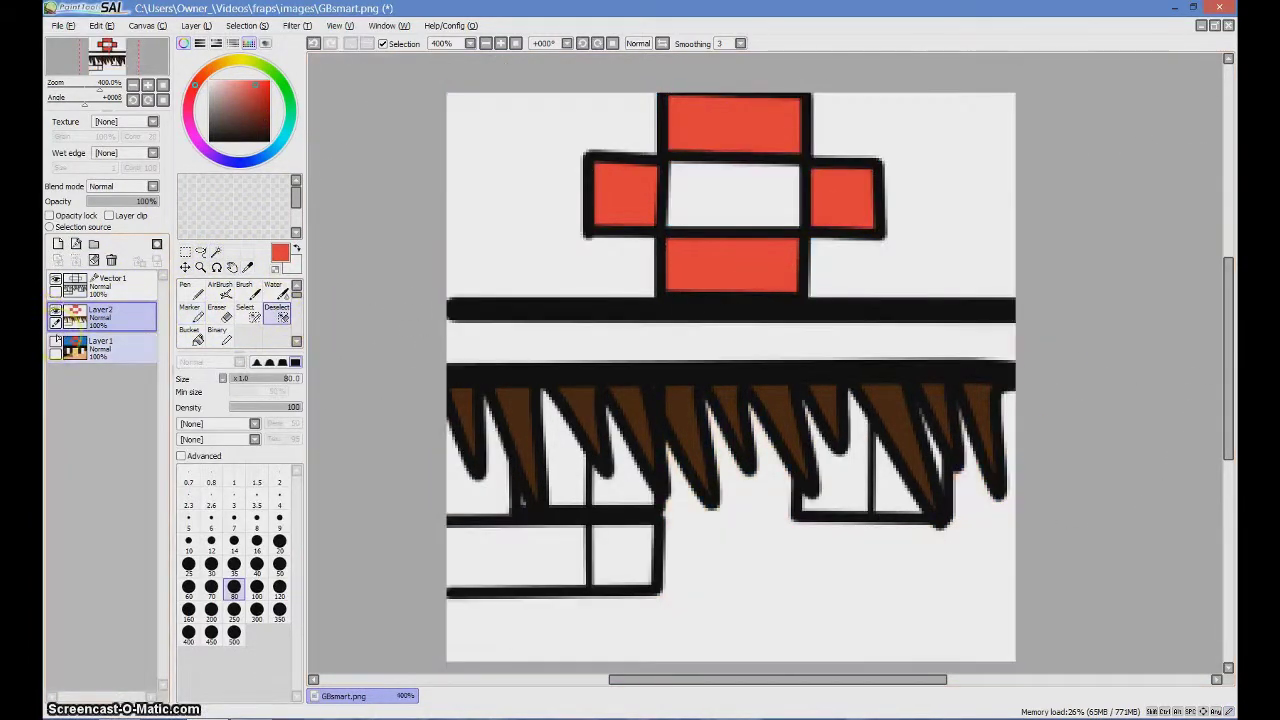
Select the empty band below the hat using the Vector1 outlines, fill it on Layer2 with black Marker strokes, and clear the selection.
left_click(112, 285)
left_click(216, 252)
left_click(490, 340)
left_click(268, 140)
left_click(112, 317)
left_click(197, 316)
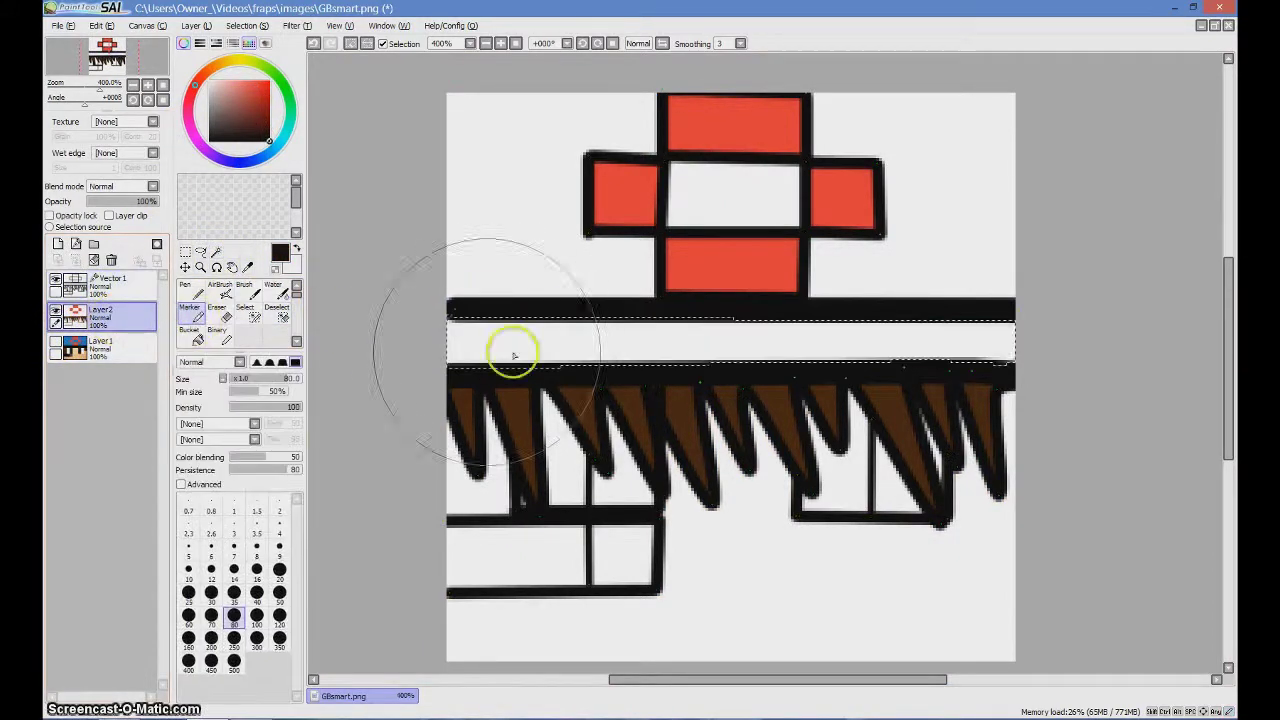
left_click_drag(514, 351, 1010, 345)
left_click(277, 314)
Reselect the band below the hat through Vector1, paint it over on Layer2 with black to darken it, and clear the selection.
left_click(248, 267)
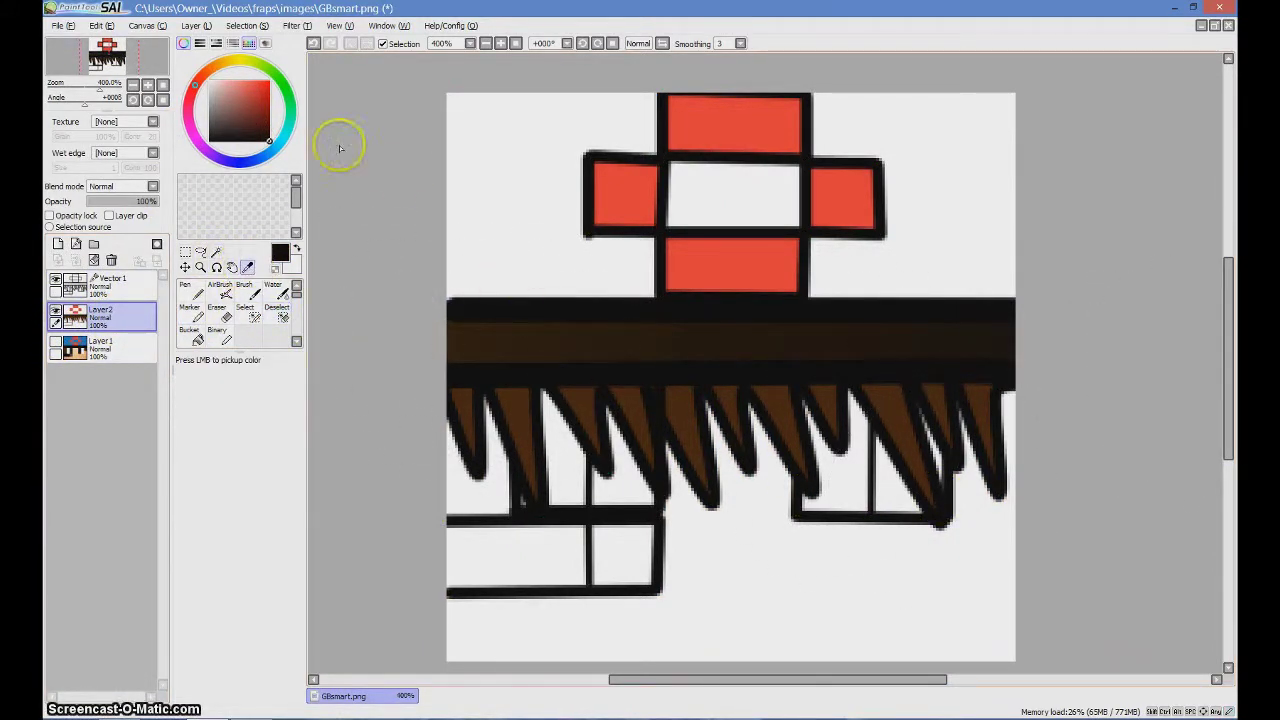
left_click(216, 253)
left_click(466, 337)
left_click(283, 312)
left_click_drag(466, 345, 1017, 400)
left_click(115, 285)
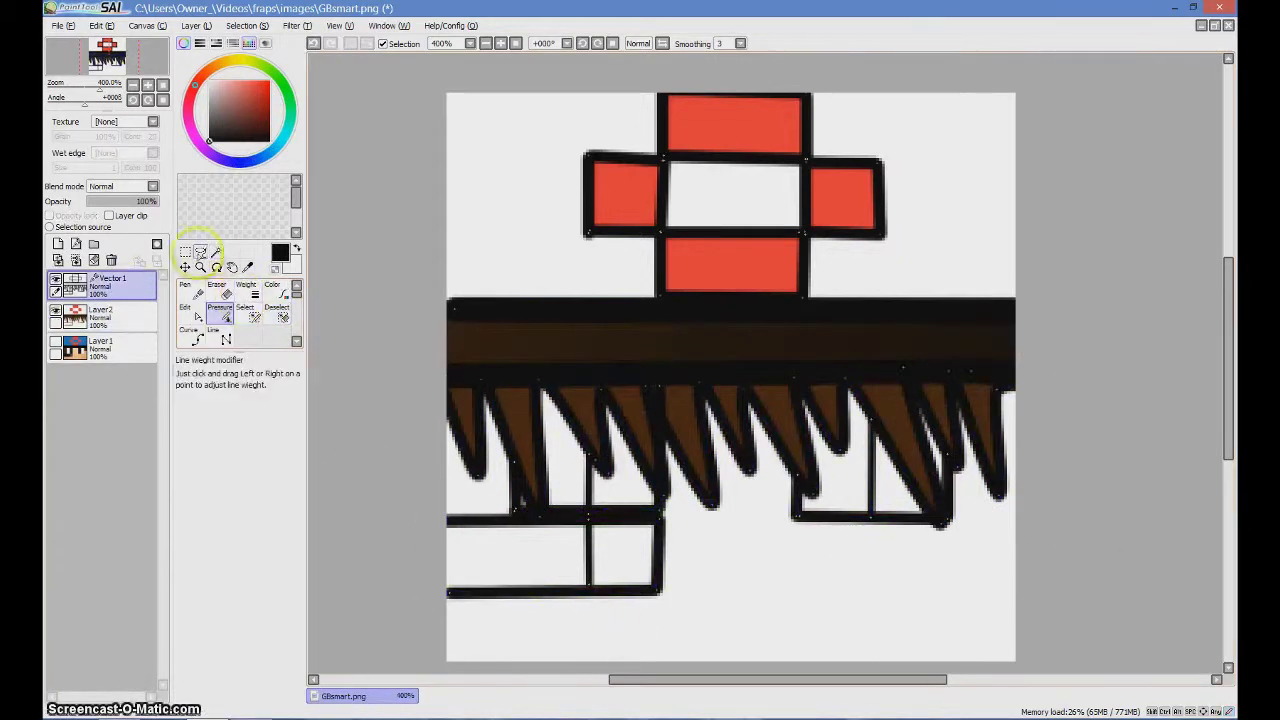
left_click(216, 252)
left_click(468, 337)
left_click(112, 317)
left_click(197, 316)
mouse_move(466, 345)
left_mouse_down()
mouse_move(1220, 366)
mouse_move(1220, 408)
left_mouse_up()
left_click(282, 312)
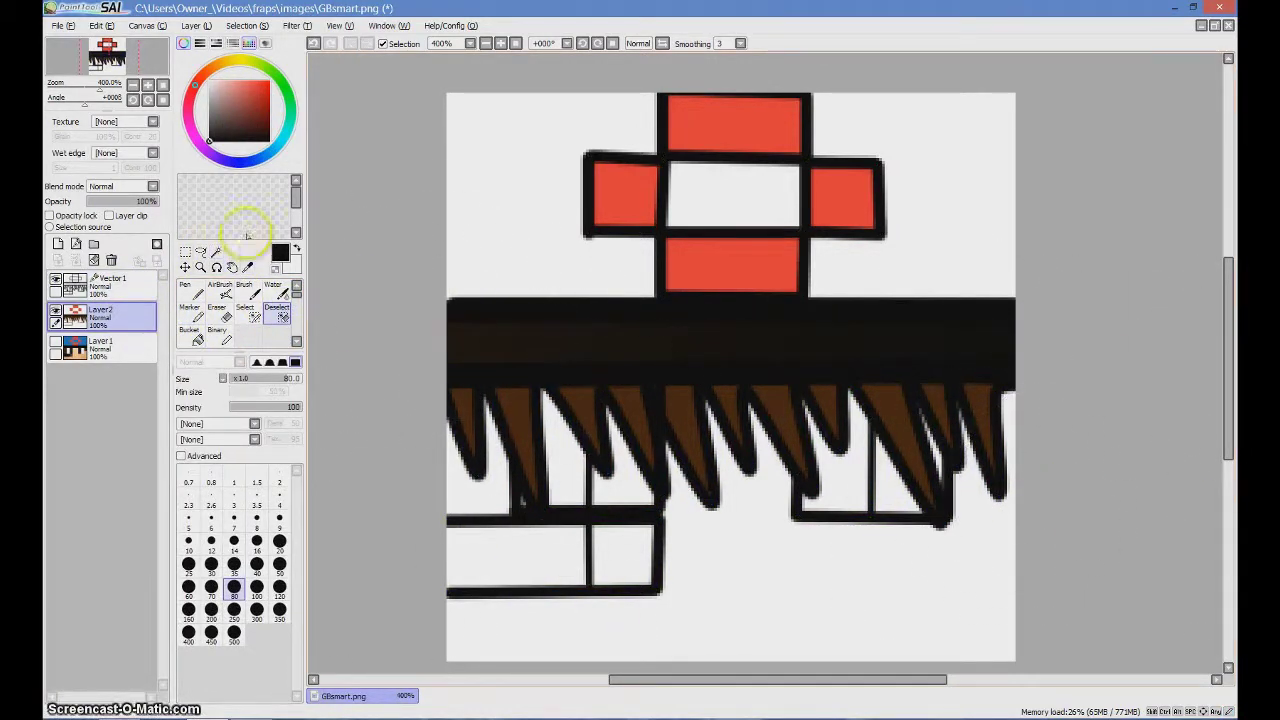
Select the pupil areas of both eyes on Vector1, paint them black on Layer2 with the Marker, and clear the selection.
left_click(216, 251)
left_click(100, 282)
left_click(609, 420)
left_click(803, 423)
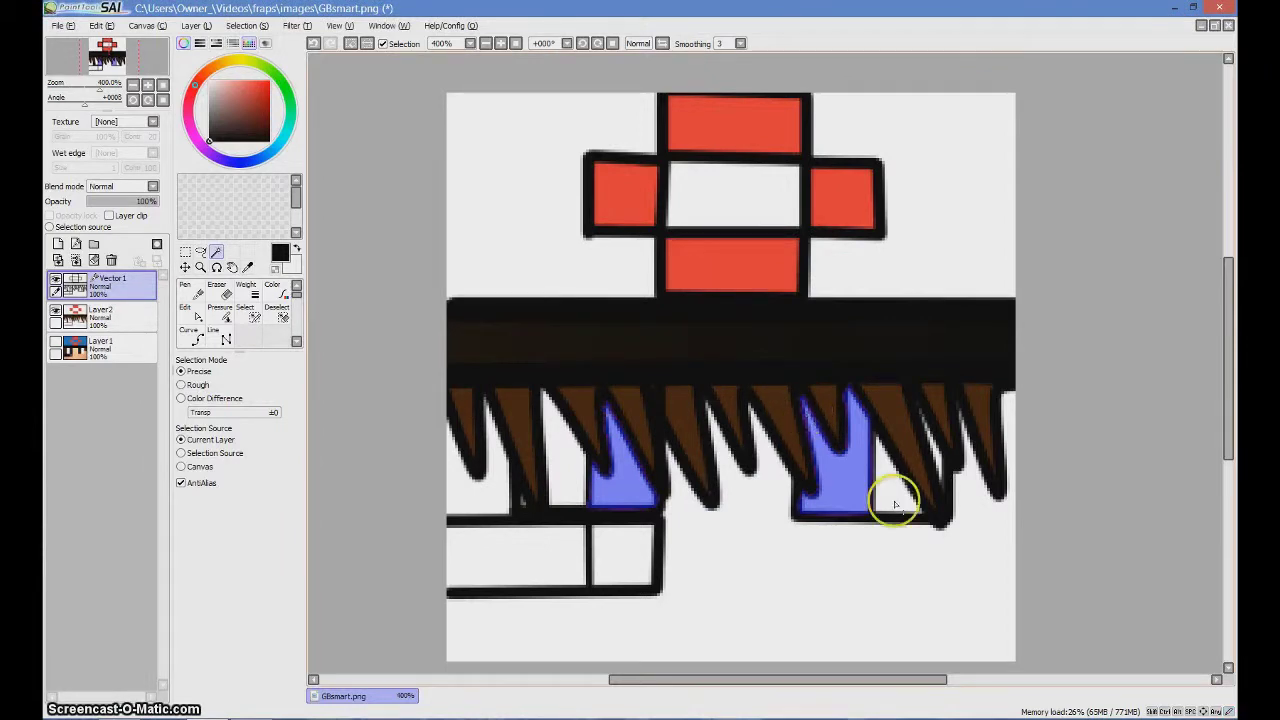
left_click(222, 314)
left_click(112, 317)
left_click(197, 316)
left_click_drag(514, 451, 330, 490)
left_click(276, 310)
left_click_drag(384, 447, 1128, 466)
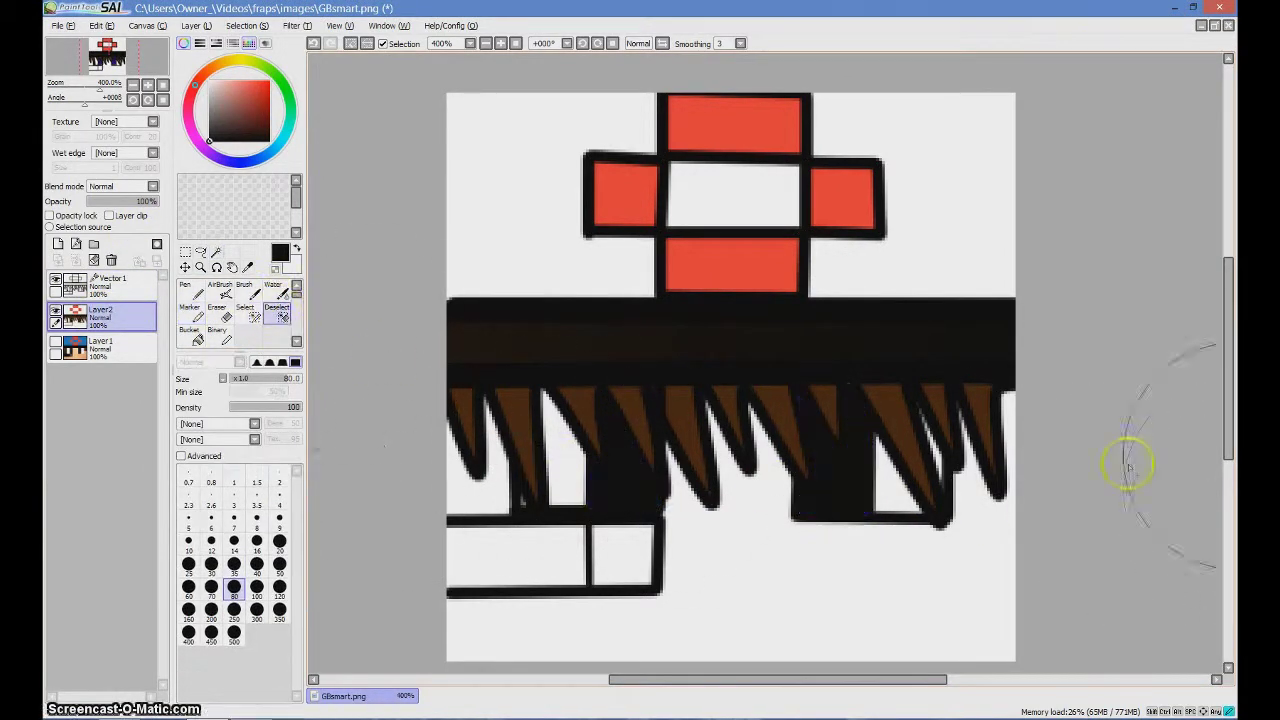
Select the hat's unfilled areas around the cross and its centre block, and make Layer2 active for painting.
left_click(216, 251)
left_click(488, 205)
left_click(279, 316)
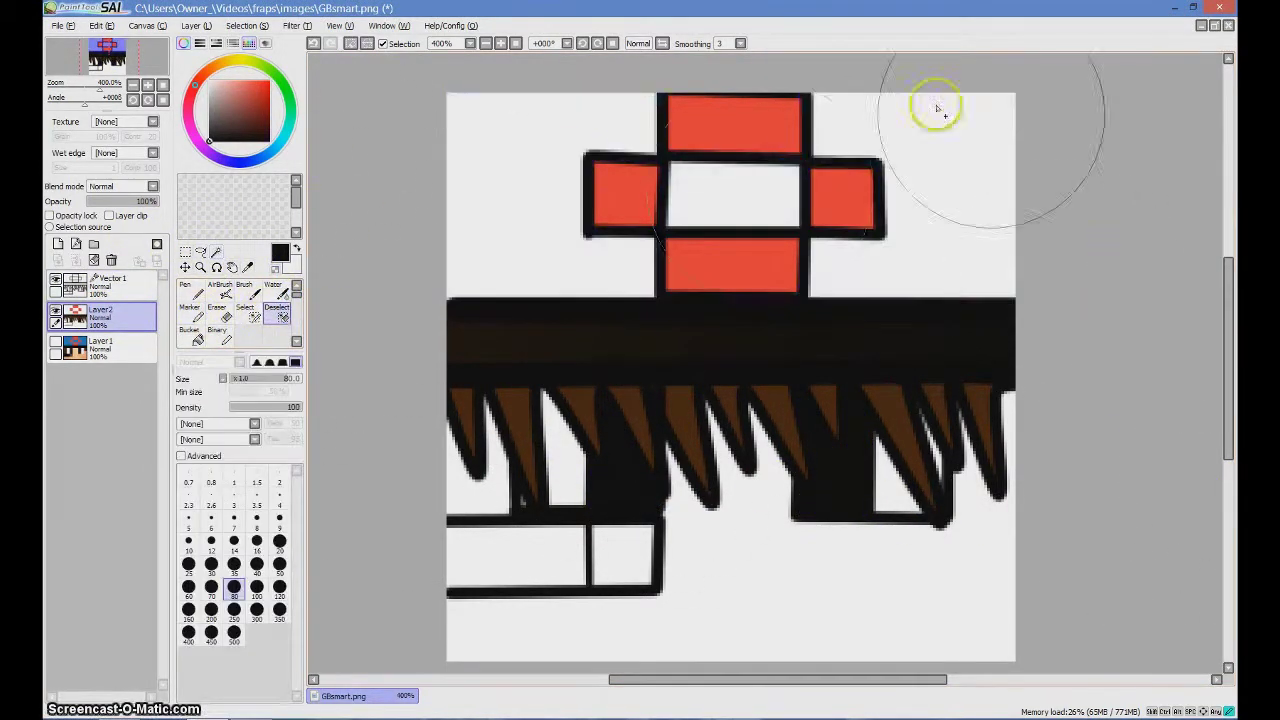
left_click(216, 251)
left_click(737, 203)
left_click(100, 286)
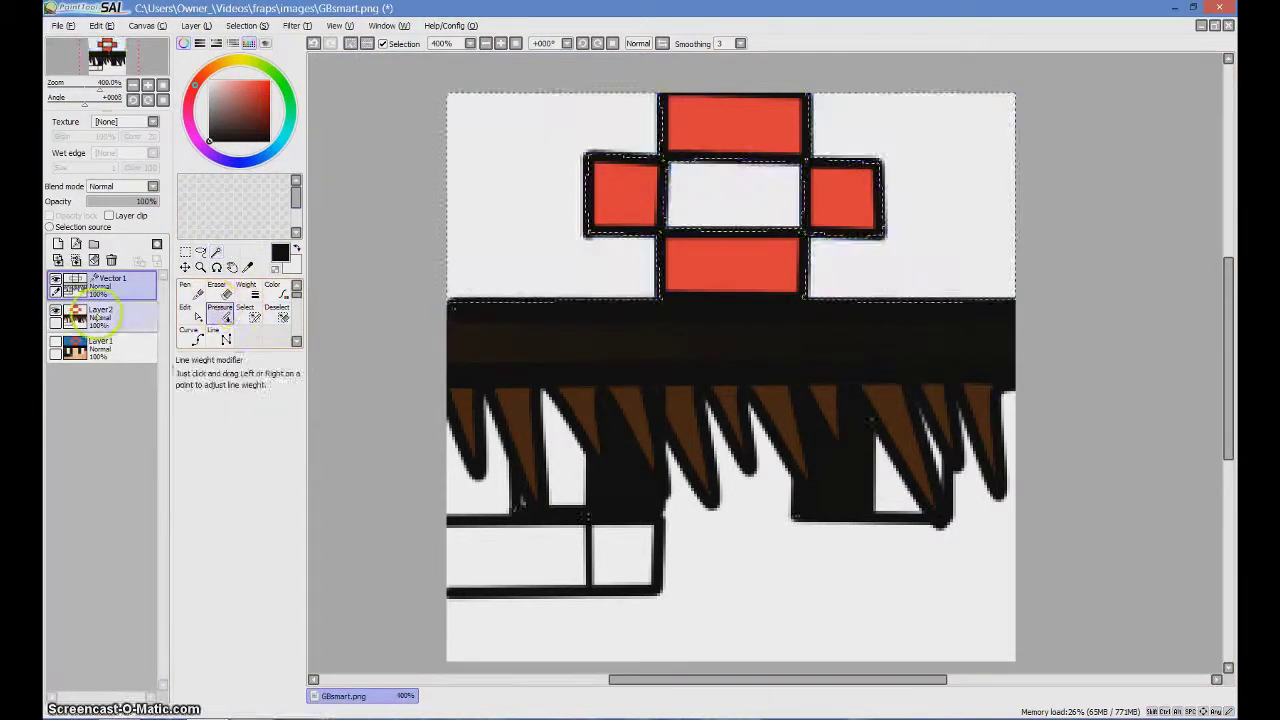
left_click(97, 316)
Show Layer1, pick the hat's blue from it, paint the selected hat areas on Layer2, clear the selection, and check the fill.
left_click(56, 342)
left_click(216, 251)
left_click(248, 268)
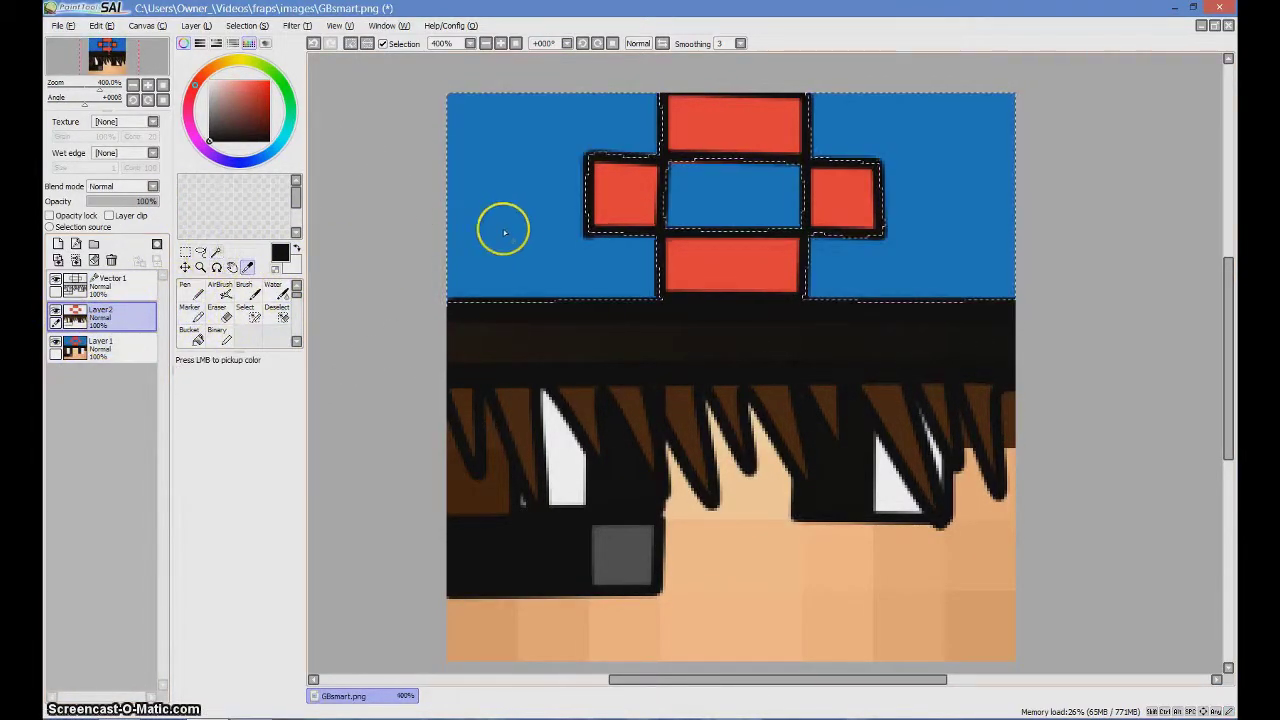
left_click(504, 232, "alt")
key("ctrl+d")
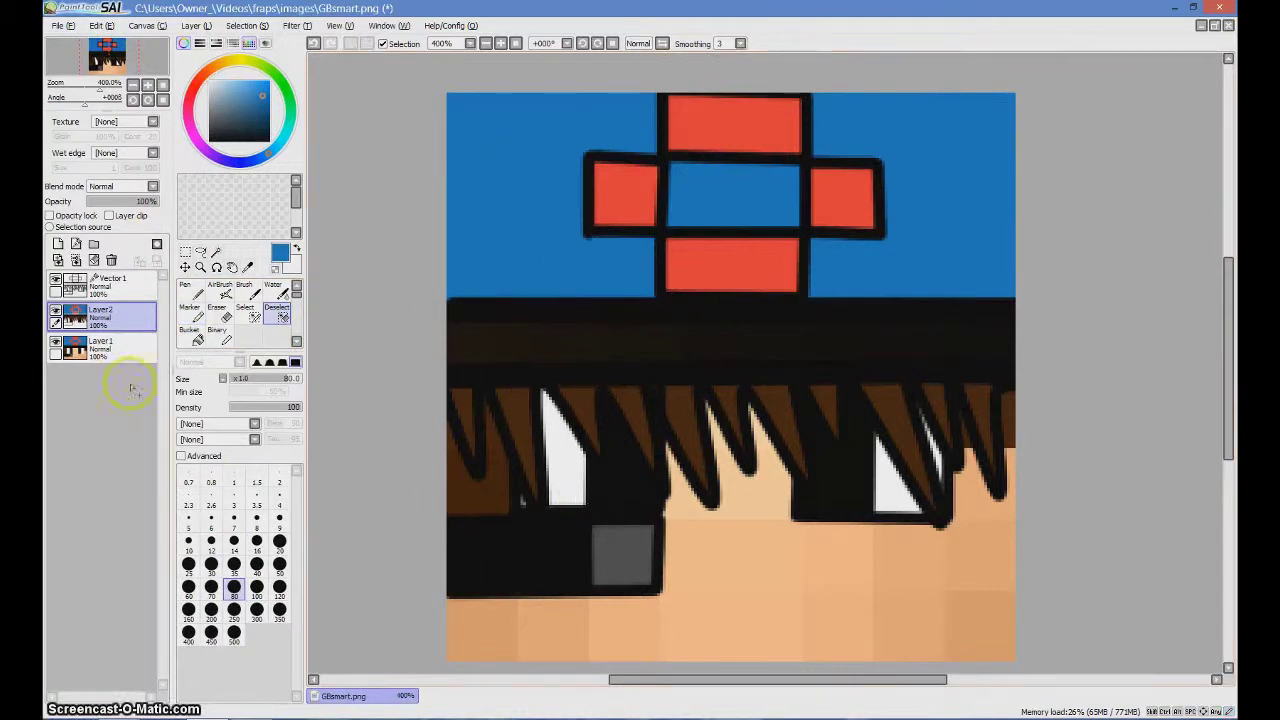
left_click(56, 342)
left_click(56, 342)
Select the long dark block below the left eye on Vector1, paint it black on Layer2 with the Marker, and clear the selection.
left_click(216, 252)
left_click(110, 286)
left_click(536, 557)
left_click(221, 312)
left_click_drag(248, 130, 208, 144)
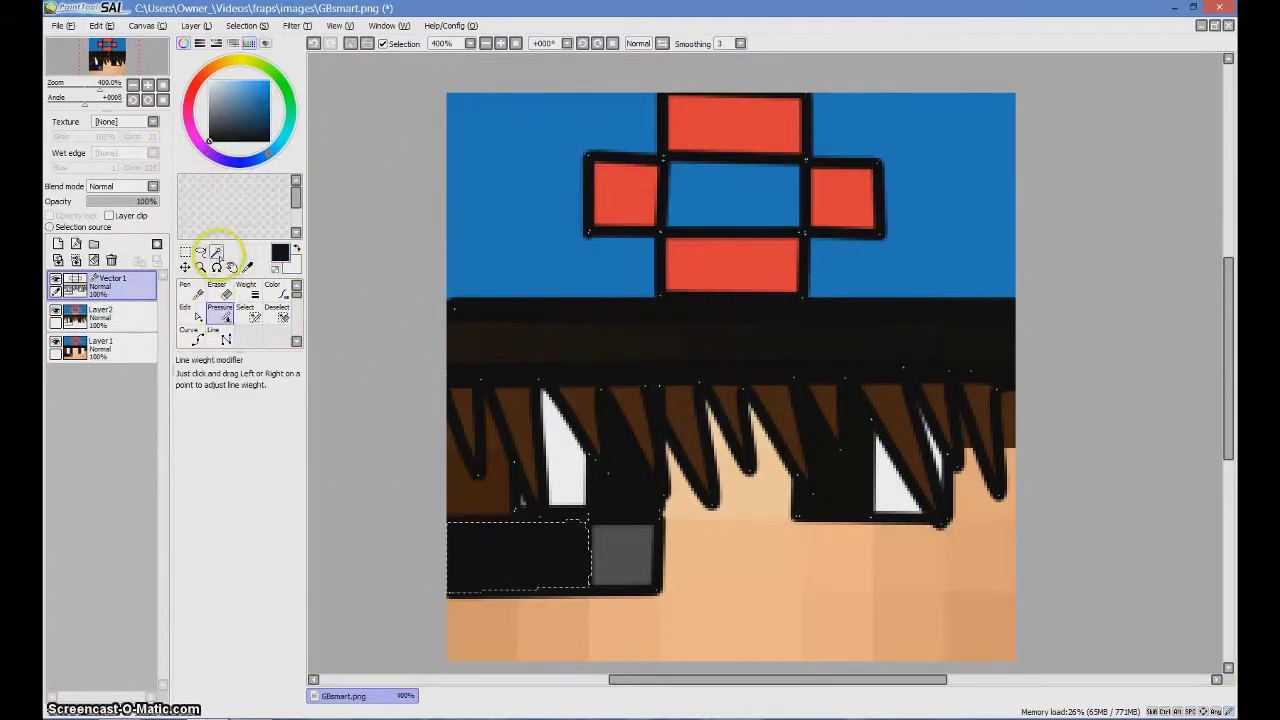
left_click(104, 316)
left_click(191, 312)
mouse_move(500, 556)
left_mouse_down()
mouse_move(889, 566)
mouse_move(800, 580)
left_mouse_up()
left_click(277, 310)
key("ctrl+d")
Select the small grey square beside the dark block on Vector1, and pick its grey with Layer2 active.
left_click(112, 286)
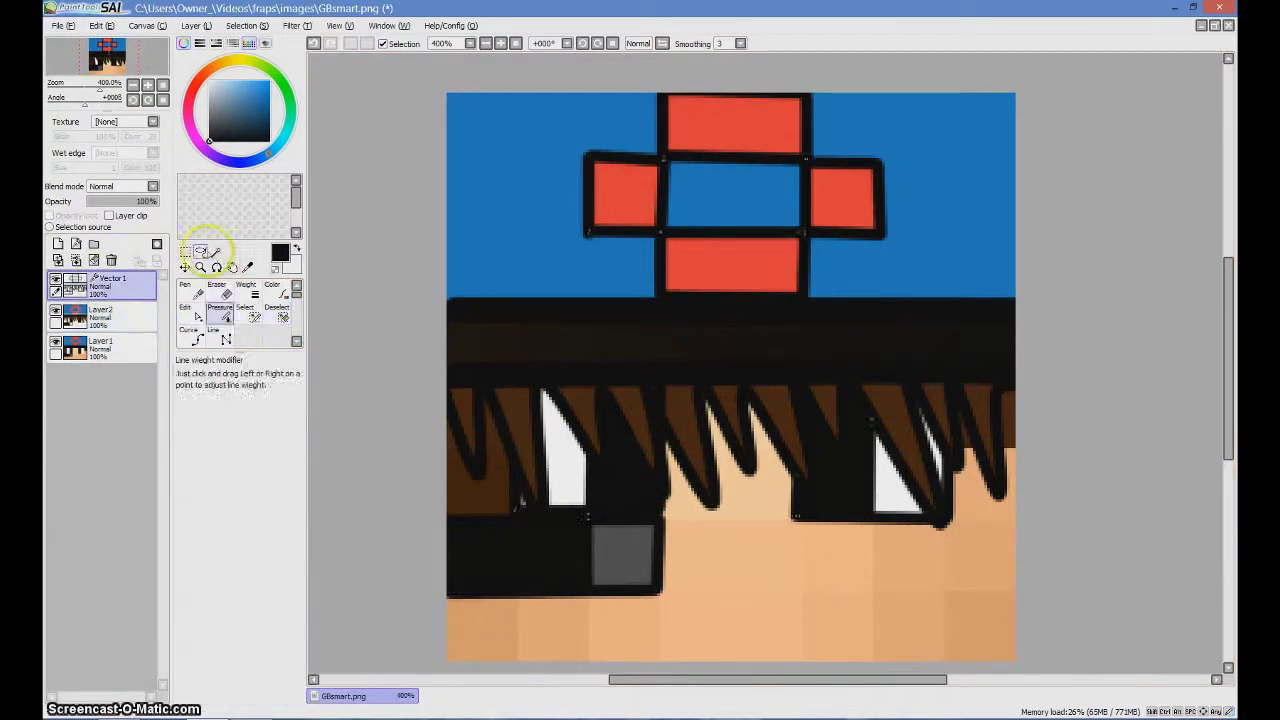
left_click(215, 253)
left_click(622, 555)
left_click(219, 315)
left_click(106, 317)
left_click(247, 267)
left_click(625, 559)
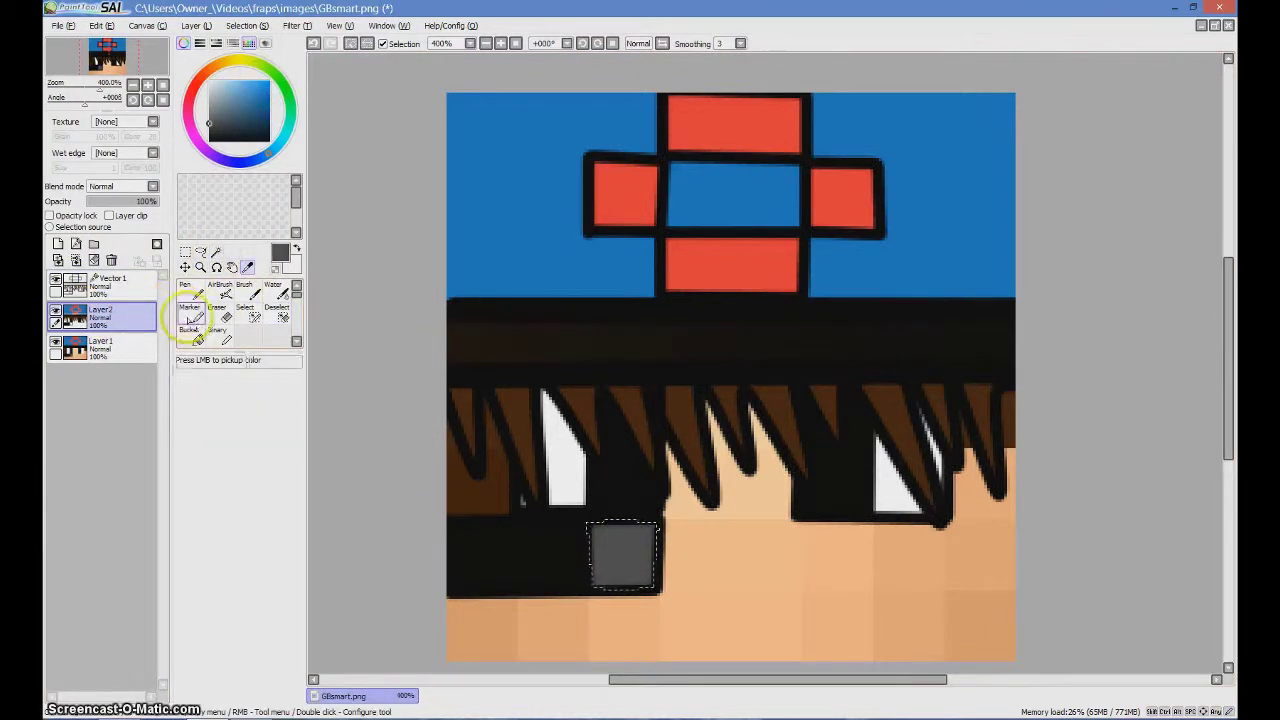
Paint the selected square grey on Layer2 with the Marker, clear the selection, and check the fill with Layer1 hidden briefly.
left_click(190, 317)
mouse_move(580, 560)
left_mouse_down()
mouse_move(623, 600)
mouse_move(700, 602)
left_mouse_up()
left_click(278, 312)
left_click_drag(640, 560, 580, 545)
left_click(56, 342)
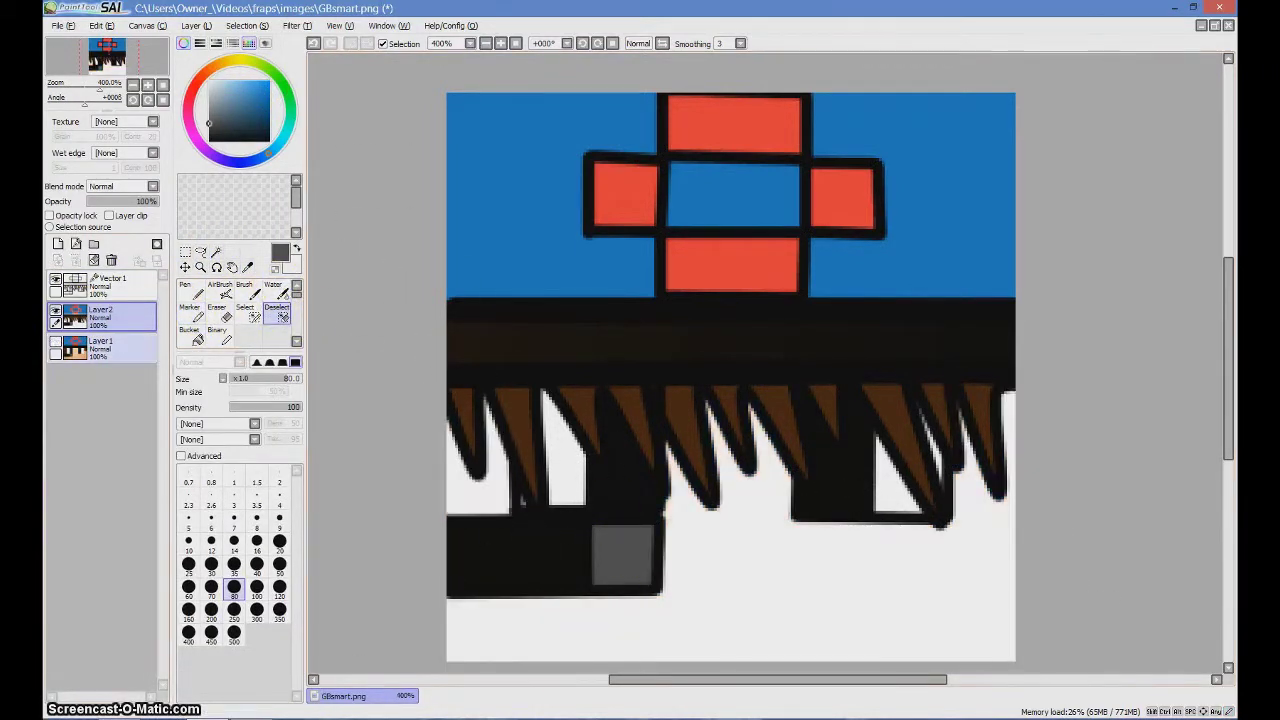
left_click(56, 342)
Select all the skin areas on Vector1, including those between the hair strands and at the face's outer edges.
left_click(135, 289)
left_click(502, 497)
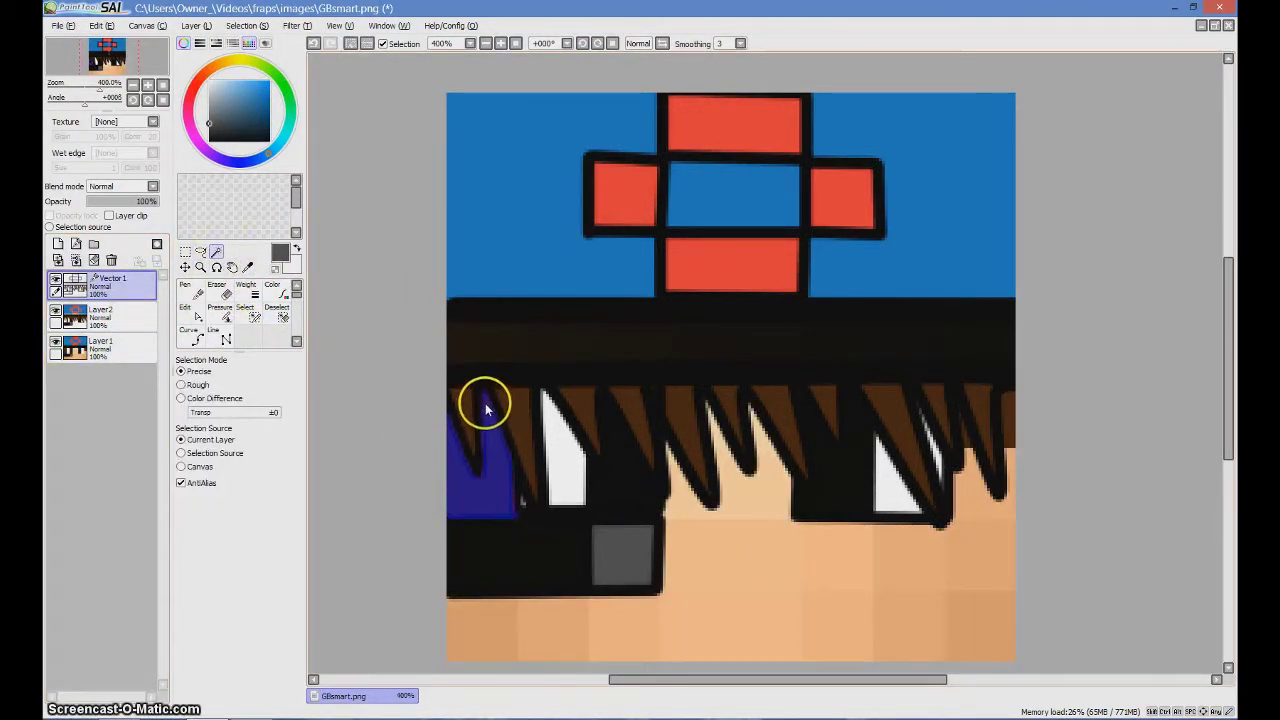
left_click(706, 431)
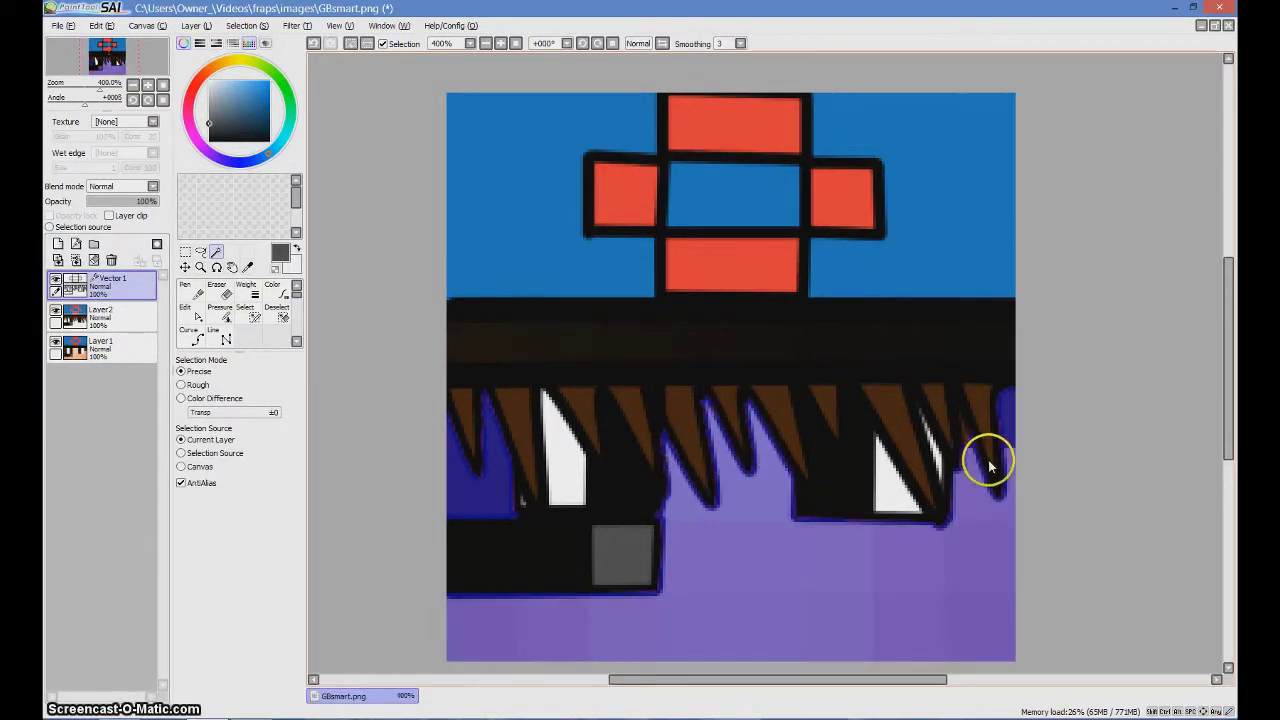
scroll(963, 430, "up", 3)
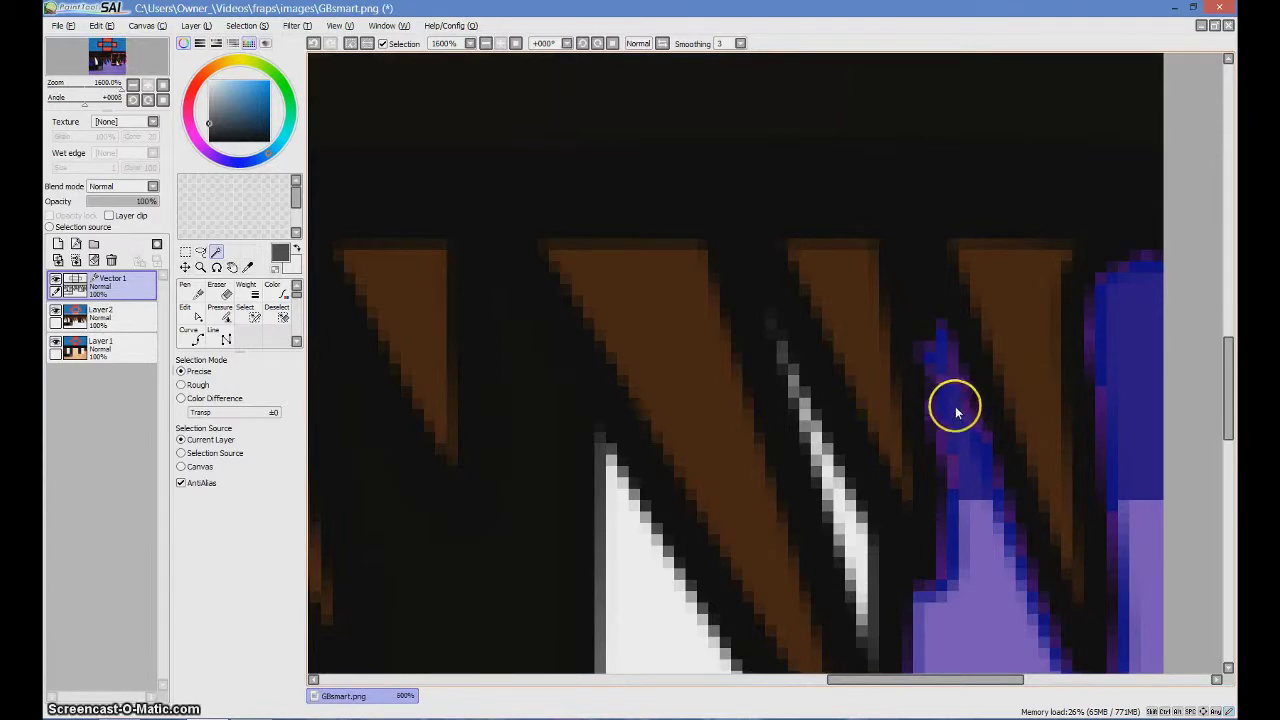
scroll(940, 324, "down", 5)
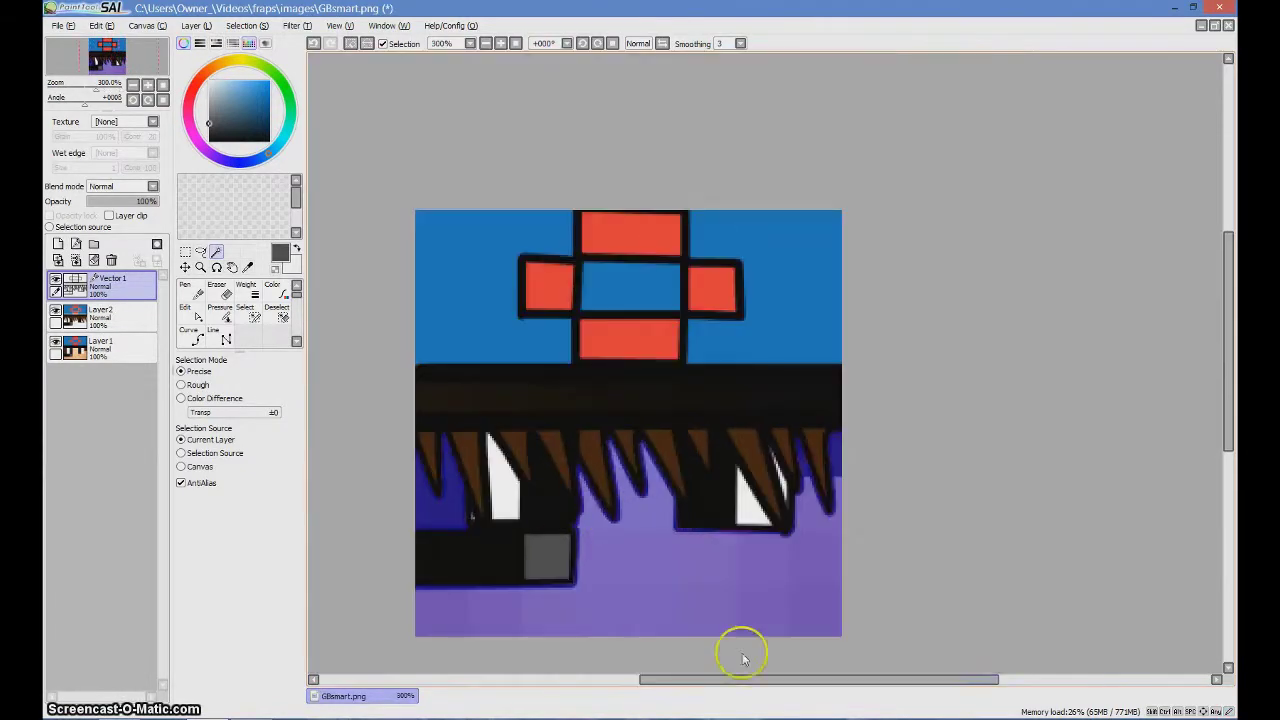
left_click_drag(763, 680, 723, 690)
left_click_drag(1228, 391, 1229, 417)
scroll(1228, 418, "up", 1)
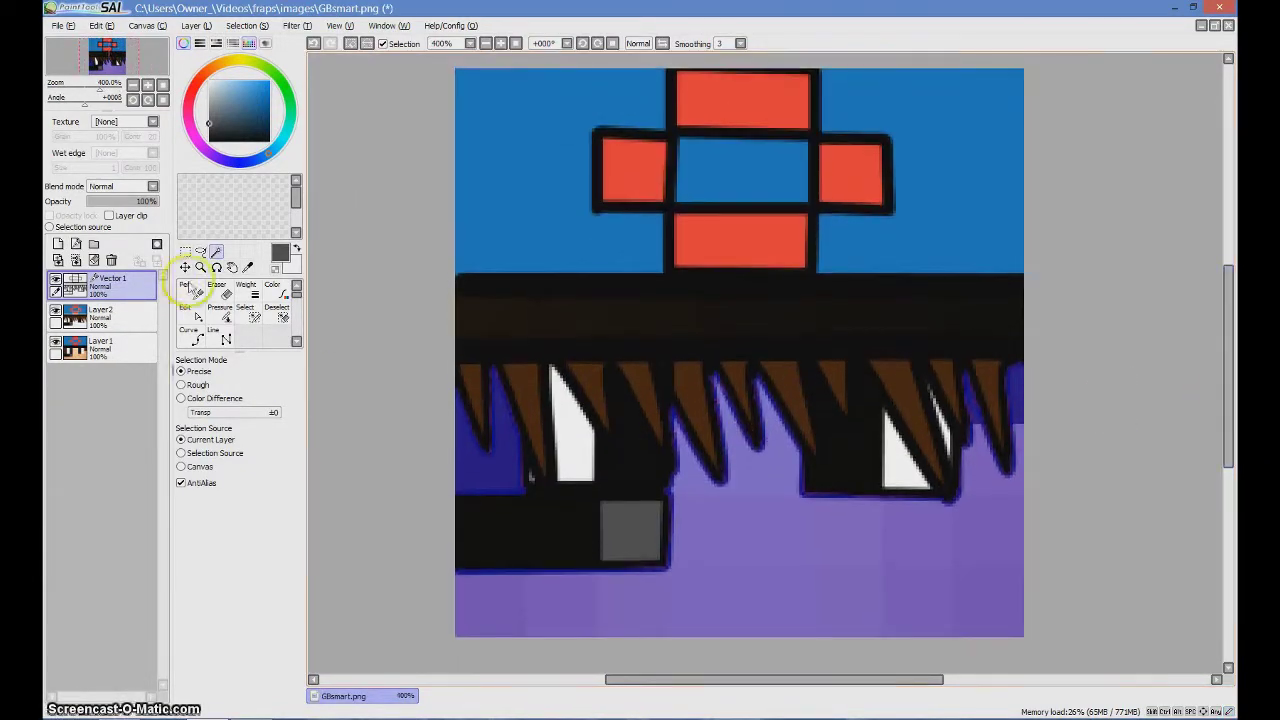
Pick the light skin tone from the face, paint the selected skin areas on Layer2 with the Marker, and clear the selection.
left_click(100, 316)
left_click(248, 267)
left_click(857, 606)
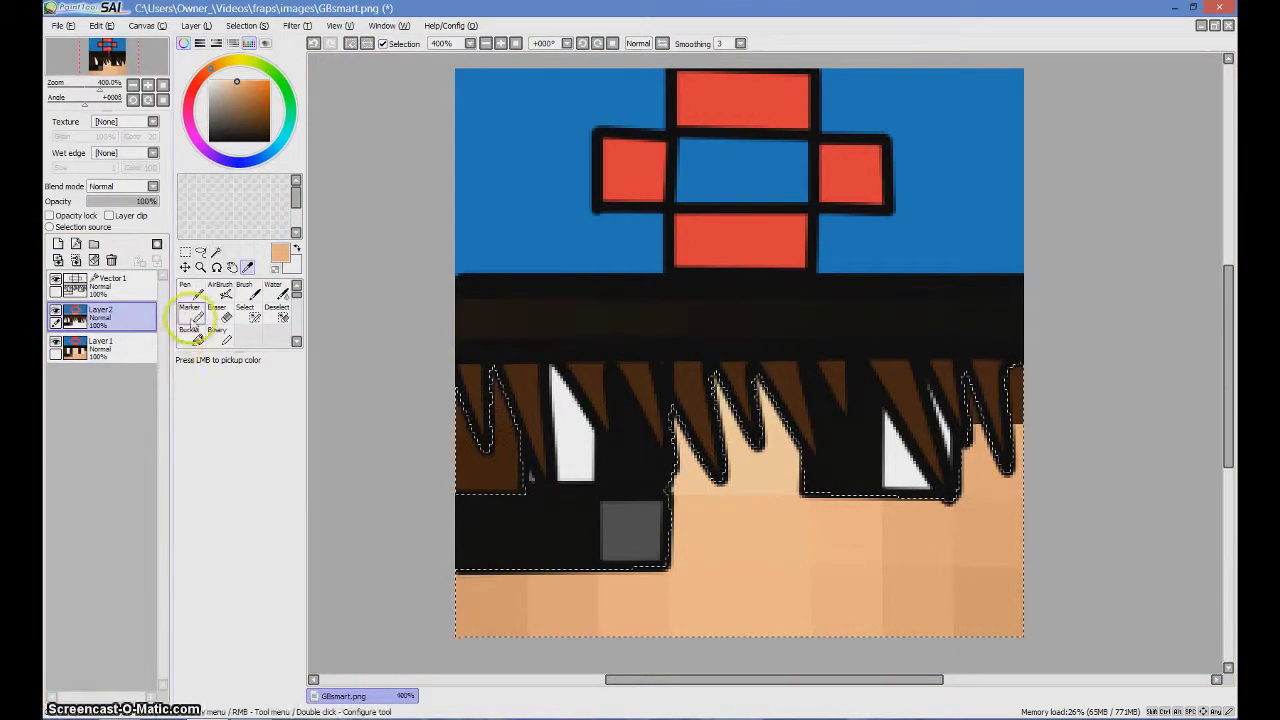
left_click(191, 314)
left_click_drag(570, 566, 857, 414)
left_click(277, 313)
key("ctrl+d")
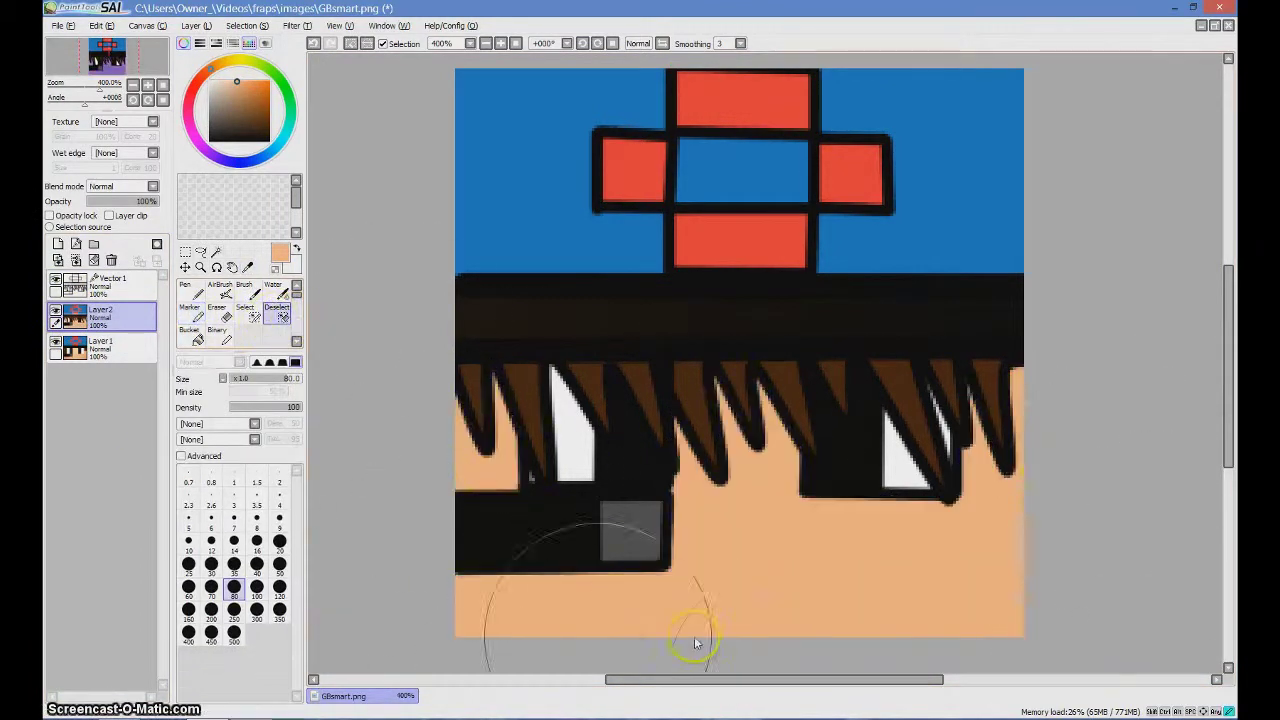
Add a new layer above Layer2, set its opacity to 30%, and activate the Marker.
left_click(58, 244)
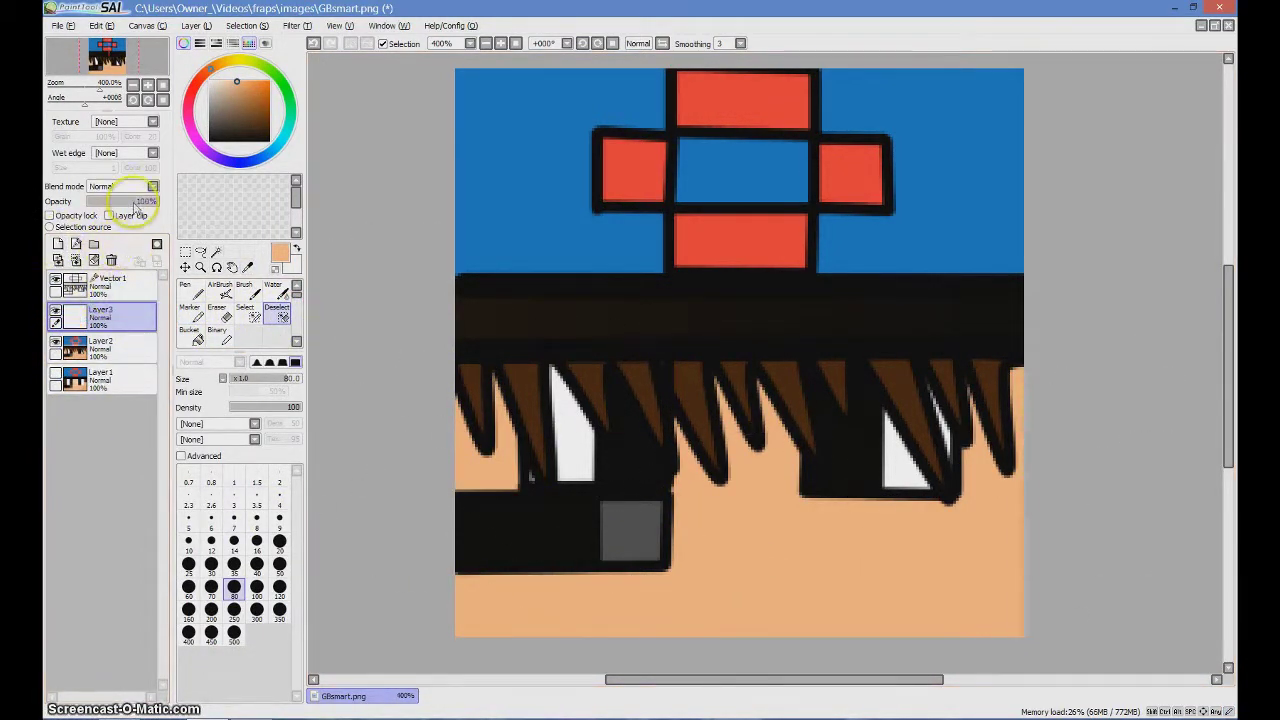
left_click_drag(148, 201, 107, 206)
left_click(195, 312)
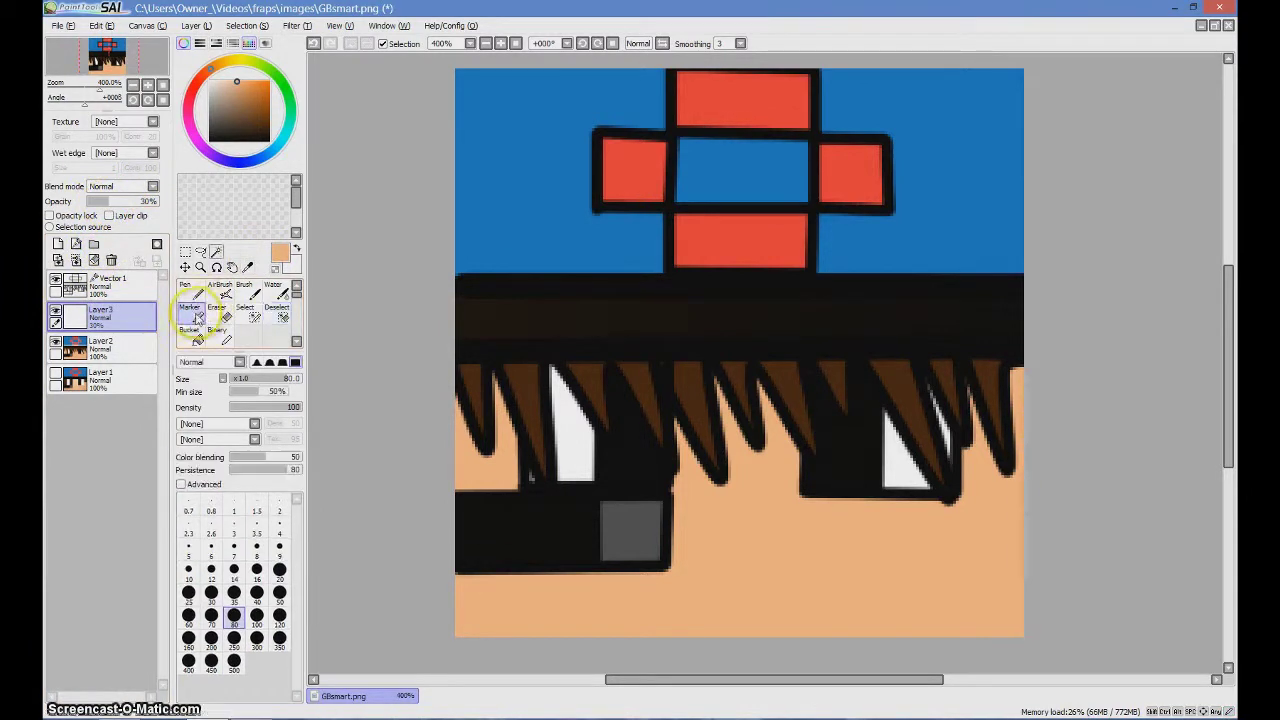
Paint white highlights along the lower edges of both pupils on Layer3 with the Marker at size 5.
left_click(265, 130)
left_click(209, 81)
left_click(189, 550)
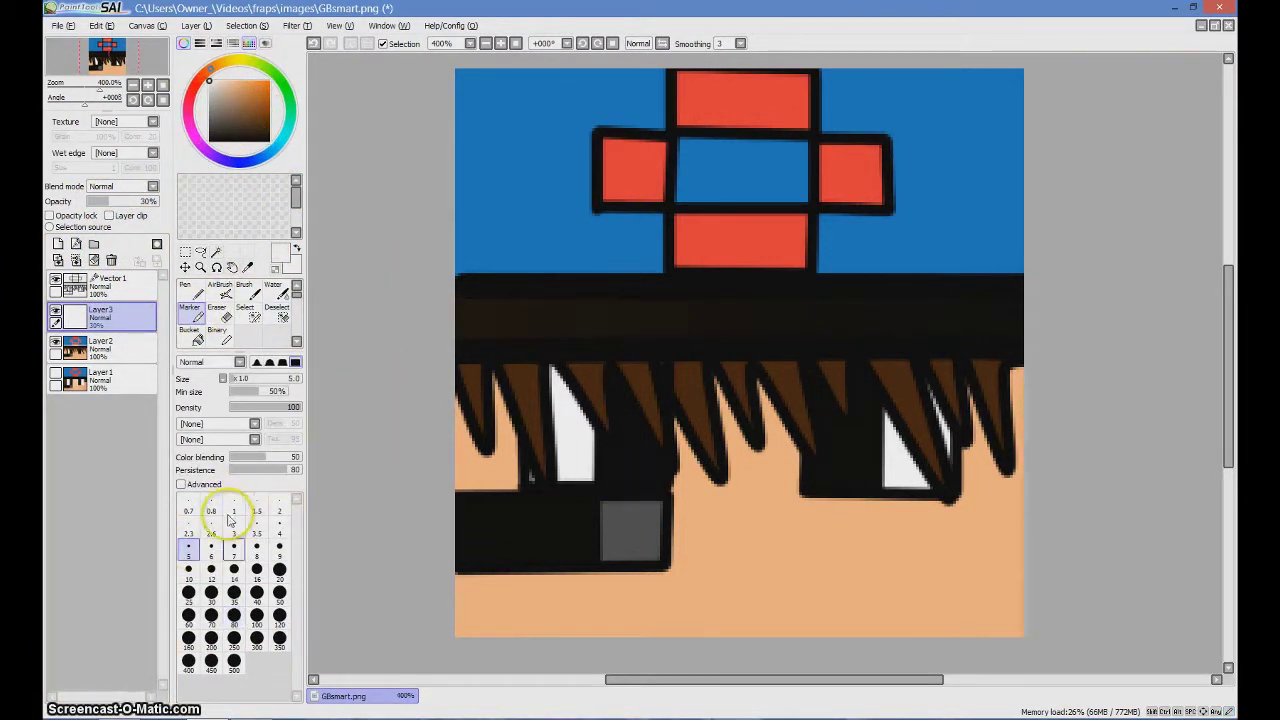
left_click_drag(612, 483, 660, 481)
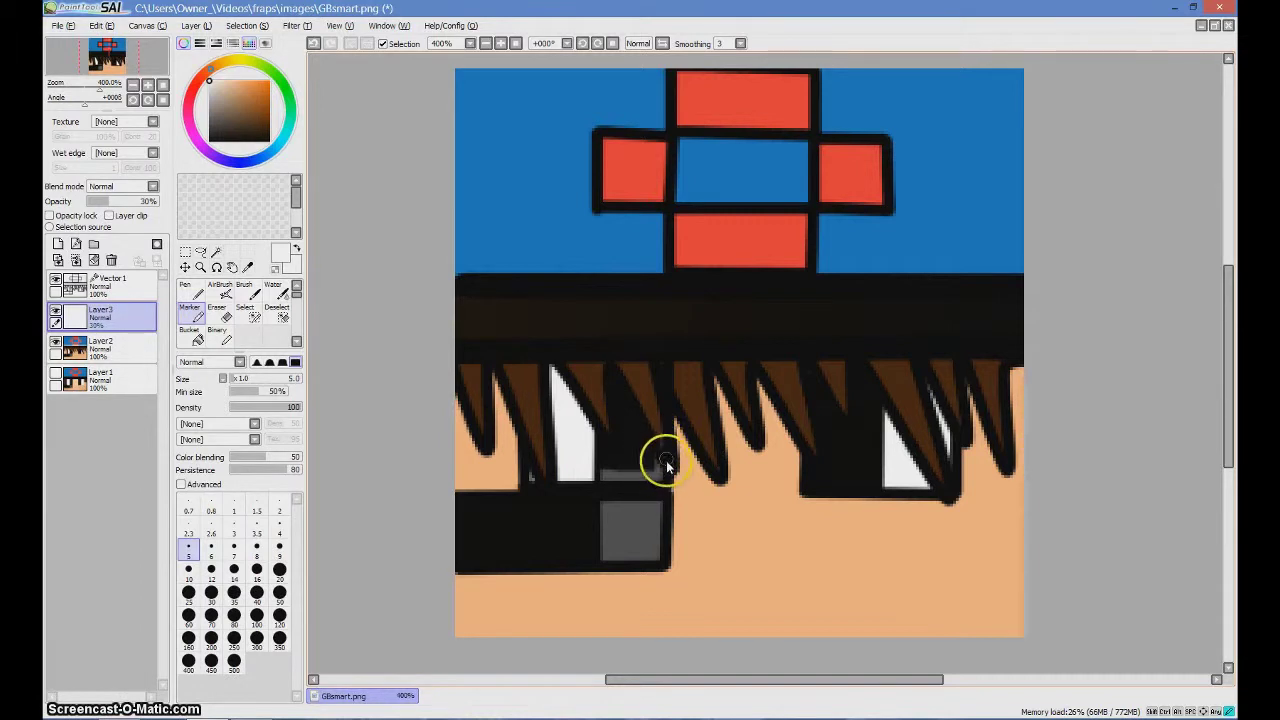
mouse_move(878, 486)
left_mouse_down()
mouse_move(827, 485)
mouse_move(813, 381)
mouse_move(855, 547)
mouse_move(646, 459)
mouse_move(879, 540)
mouse_move(806, 433)
mouse_move(813, 450)
mouse_move(803, 410)
mouse_move(810, 445)
left_mouse_up()
Paint black shadows on Layer3 along the edges of the hair strands, across the skin and the whites of the eyes.
left_click(269, 141)
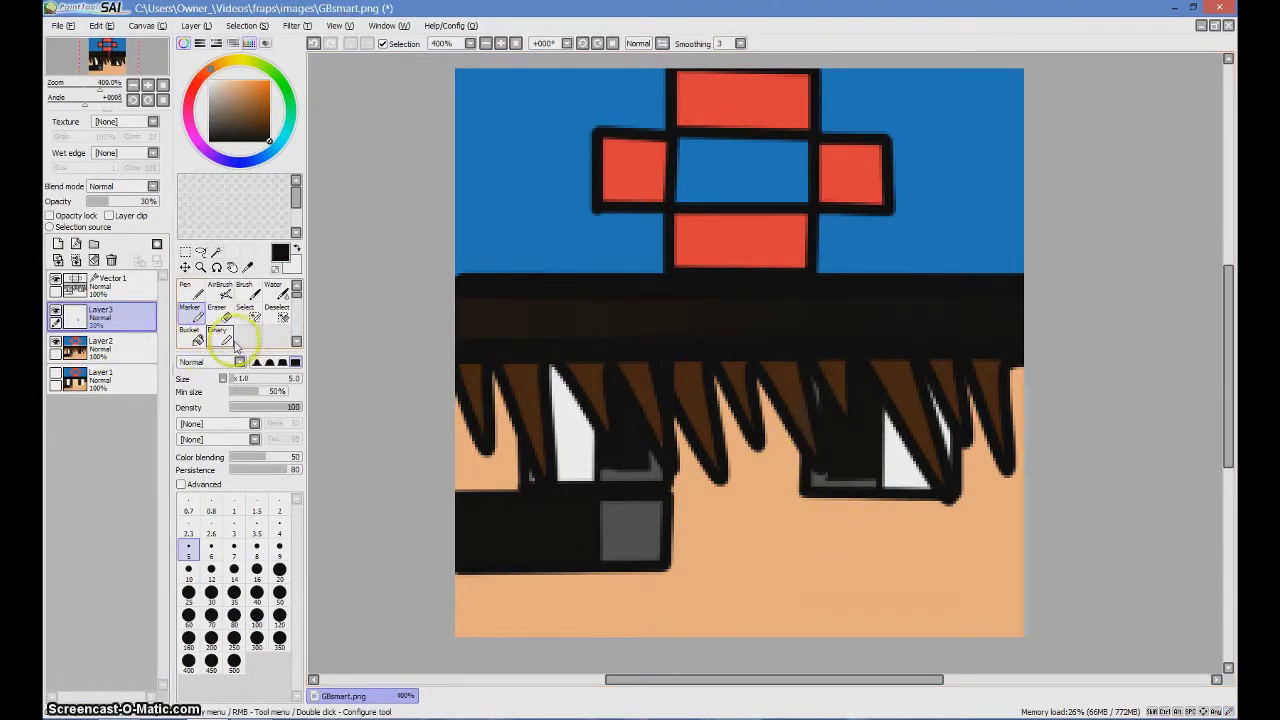
mouse_move(491, 463)
left_mouse_down()
mouse_move(505, 415)
mouse_move(530, 472)
mouse_move(560, 482)
mouse_move(554, 375)
mouse_move(613, 441)
mouse_move(609, 389)
mouse_move(620, 393)
mouse_move(656, 456)
mouse_move(681, 464)
mouse_move(672, 416)
mouse_move(695, 463)
mouse_move(728, 485)
mouse_move(719, 399)
mouse_move(748, 451)
mouse_move(768, 445)
mouse_move(759, 388)
mouse_move(796, 454)
left_mouse_up()
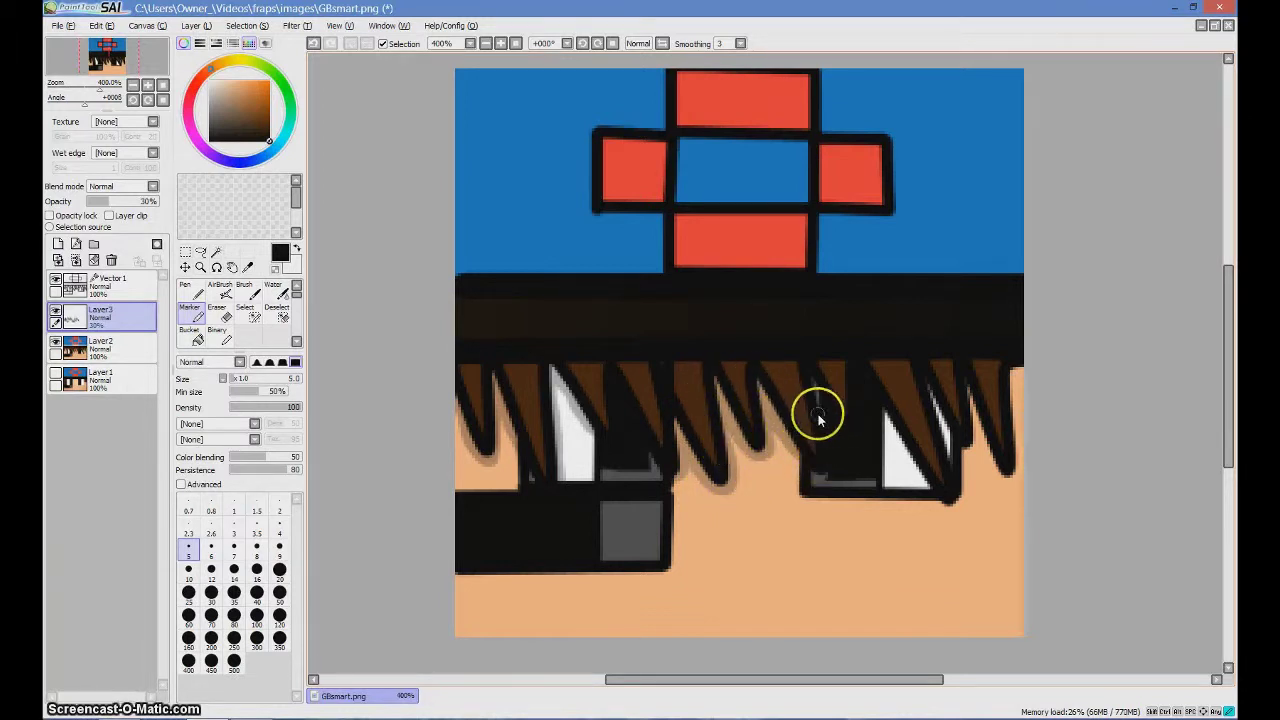
mouse_move(820, 393)
left_mouse_down()
mouse_move(848, 416)
mouse_move(855, 369)
mouse_move(930, 493)
mouse_move(968, 494)
left_mouse_up()
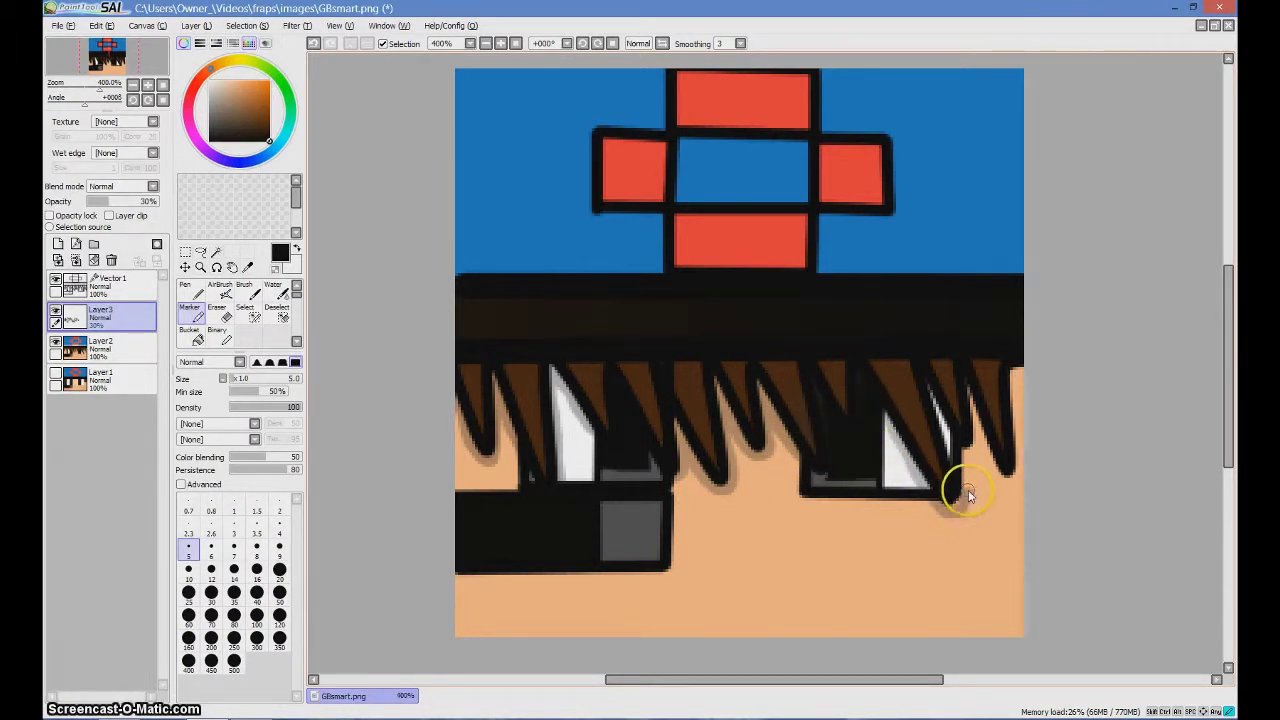
mouse_move(940, 412)
left_mouse_down()
mouse_move(959, 445)
mouse_move(976, 420)
mouse_move(969, 397)
mouse_move(952, 442)
mouse_move(969, 404)
mouse_move(985, 450)
left_mouse_up()
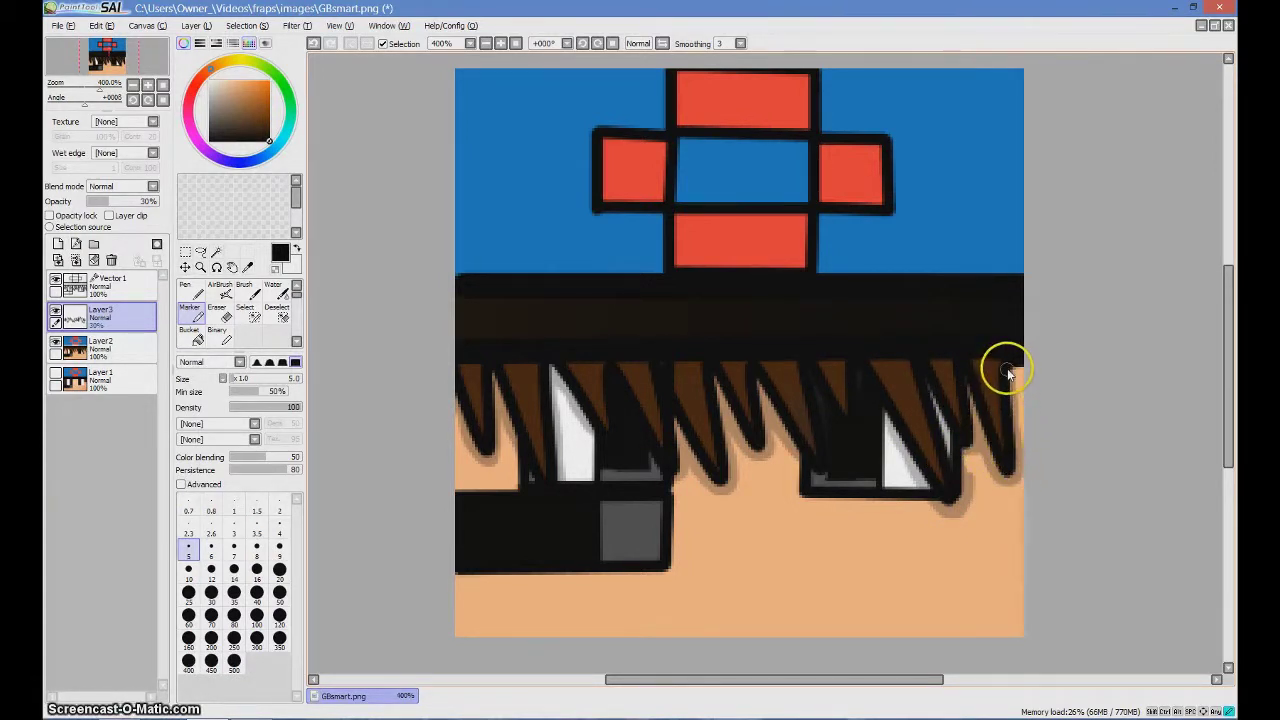
Touch up the shadows around the rightmost hair strands on Layer3 using white and the sampled skin tone.
left_click_drag(267, 131, 160, 62)
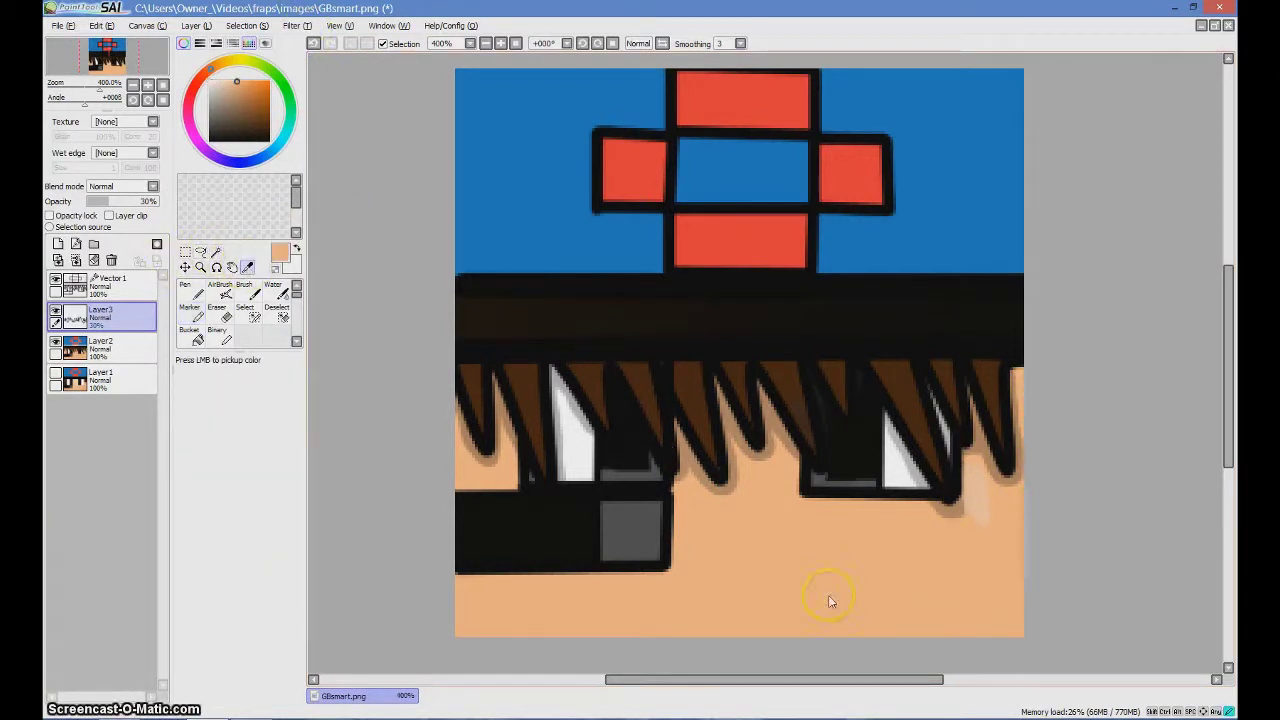
left_click(997, 512, "alt")
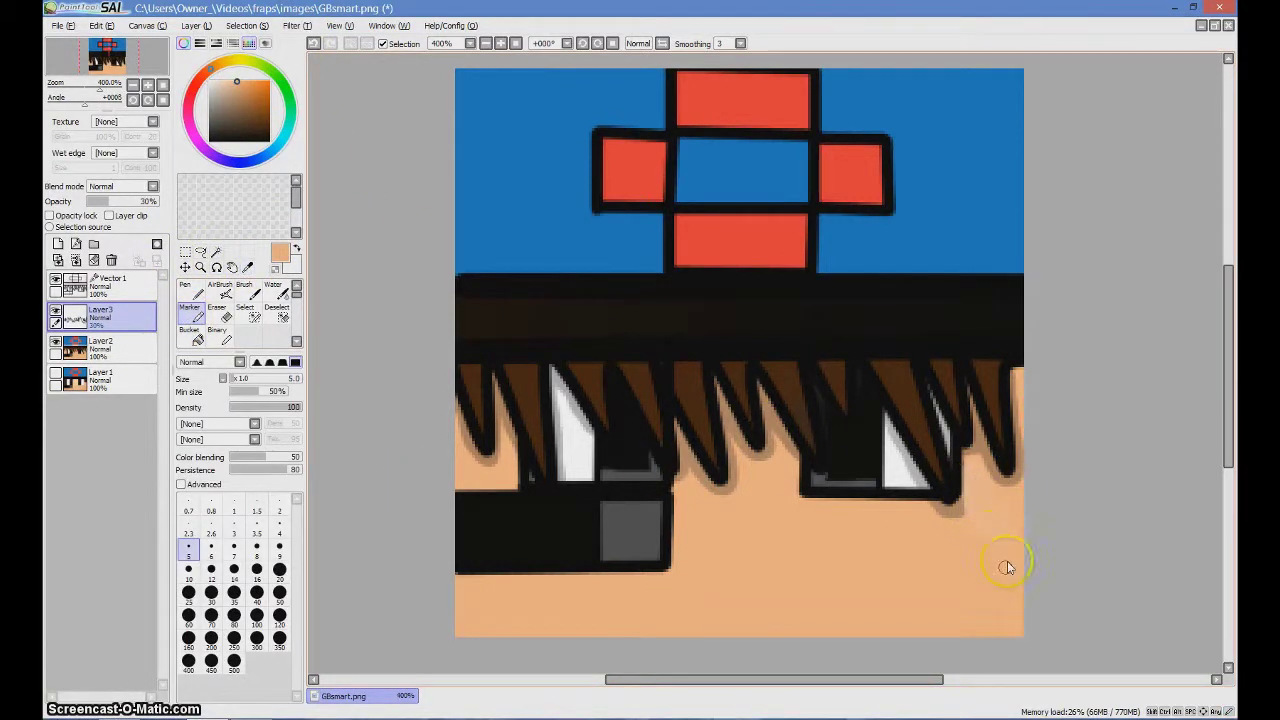
key("ctrl+s")
left_click(801, 239)
left_click(209, 86)
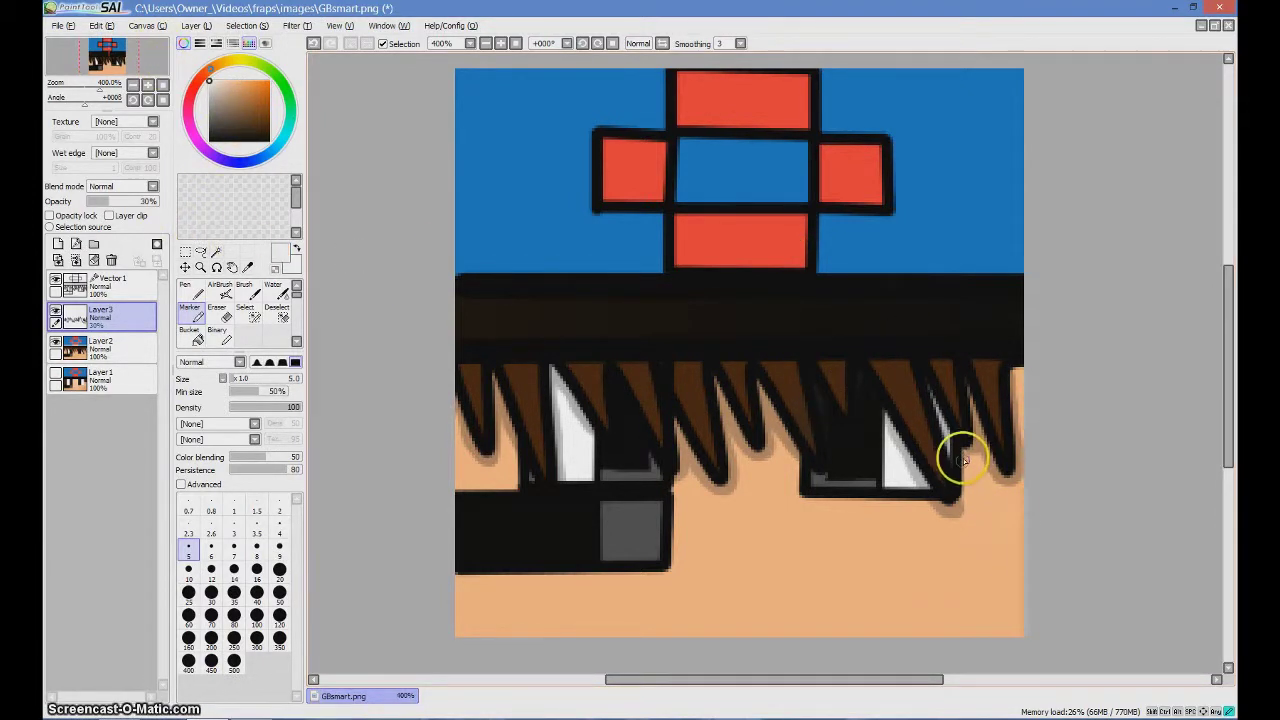
left_click_drag(998, 426, 1016, 383)
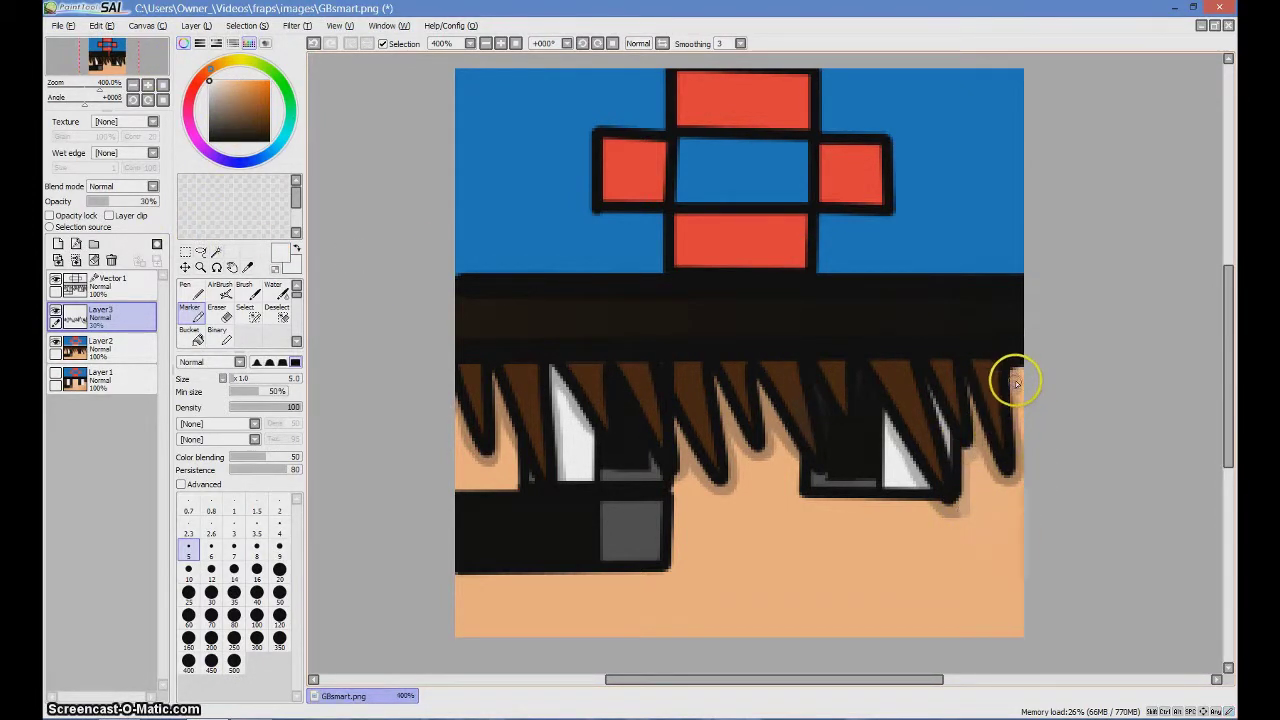
Repaint the black shadow on Layer3 along the rightmost hair strand and beside the right eye's outer corner.
left_click(253, 138)
left_click_drag(1024, 444, 1013, 372)
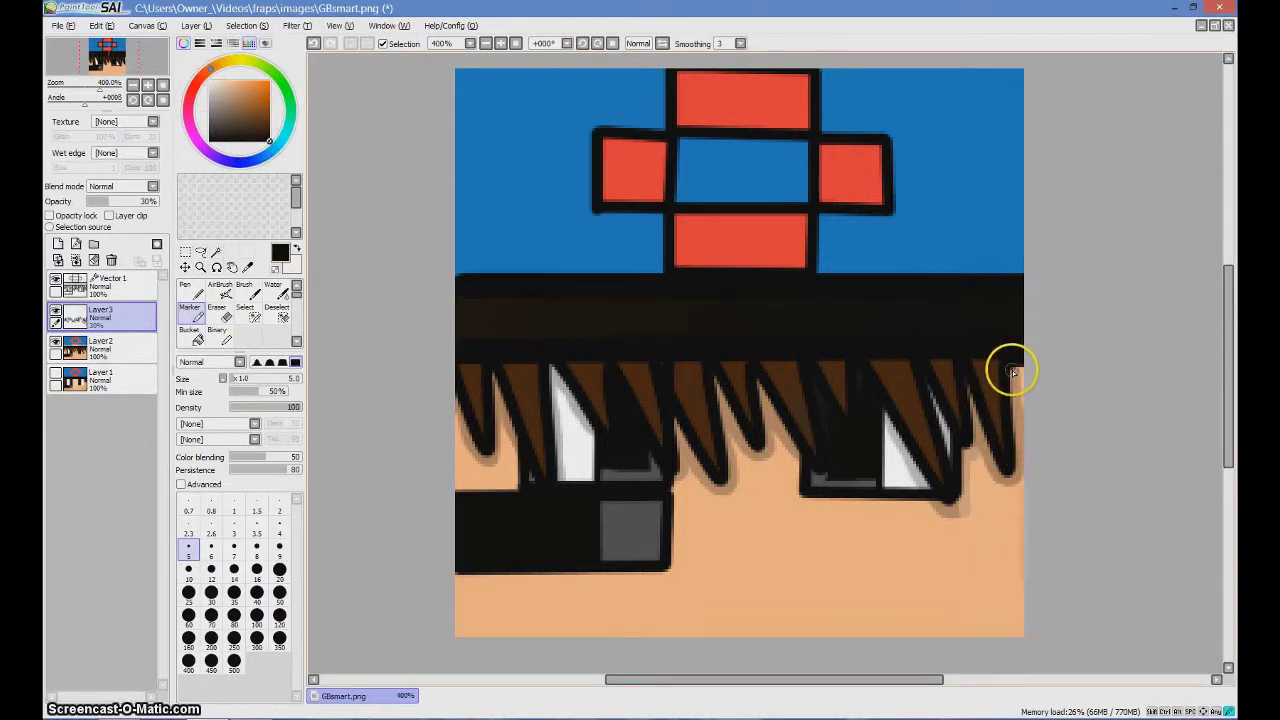
left_click_drag(980, 452, 967, 497)
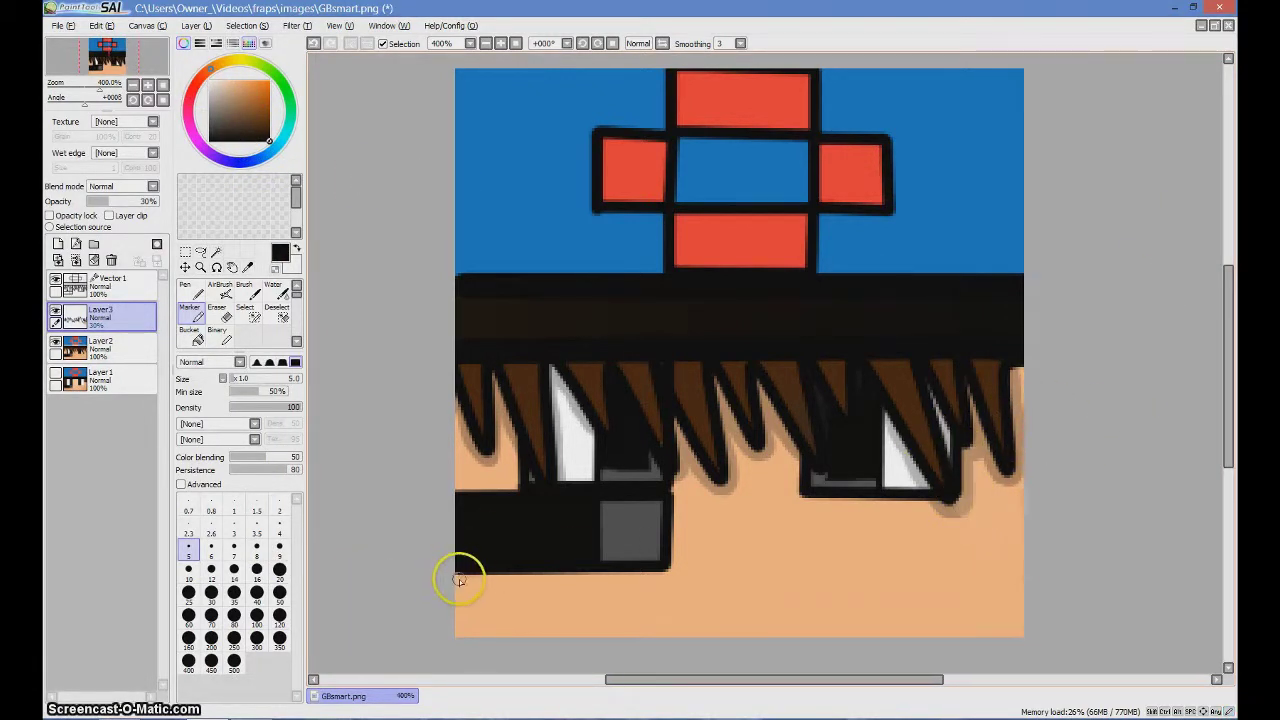
Paint a black shadow on Layer3 beneath the dark block under the left eye, and trim its lower edge with the skin tone.
left_click_drag(459, 579, 635, 577)
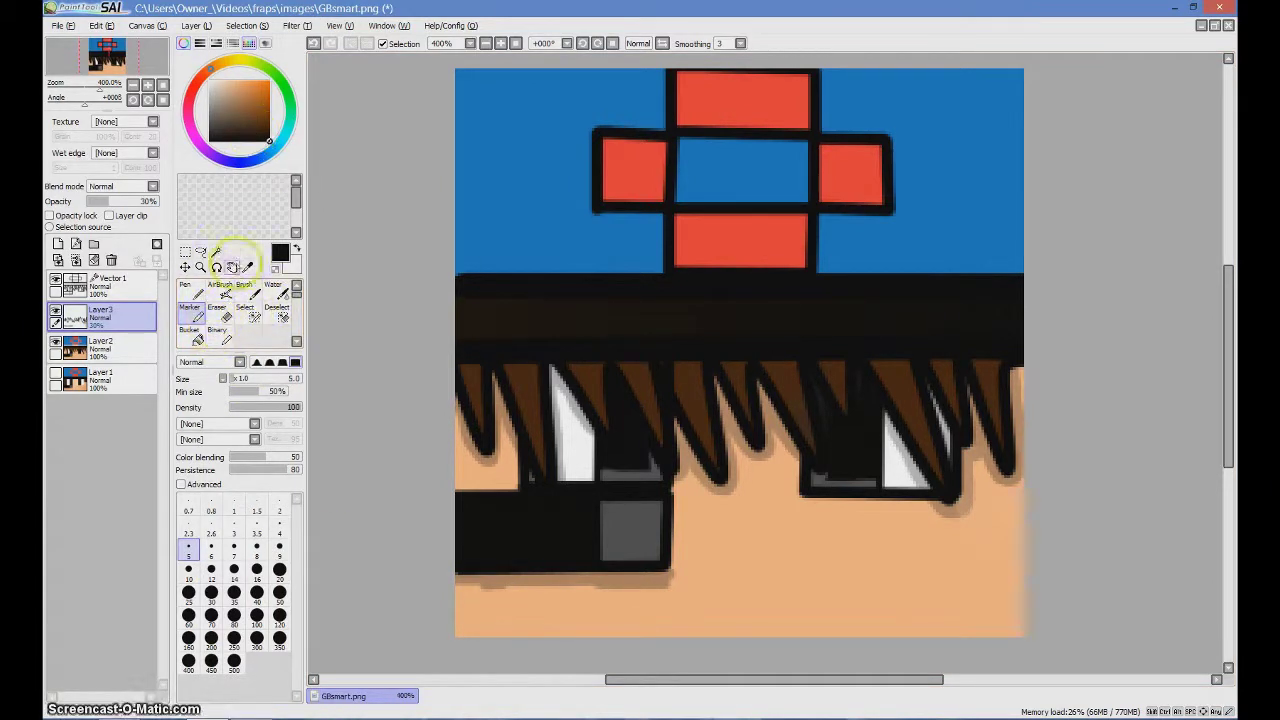
left_click(247, 267)
left_click(198, 316)
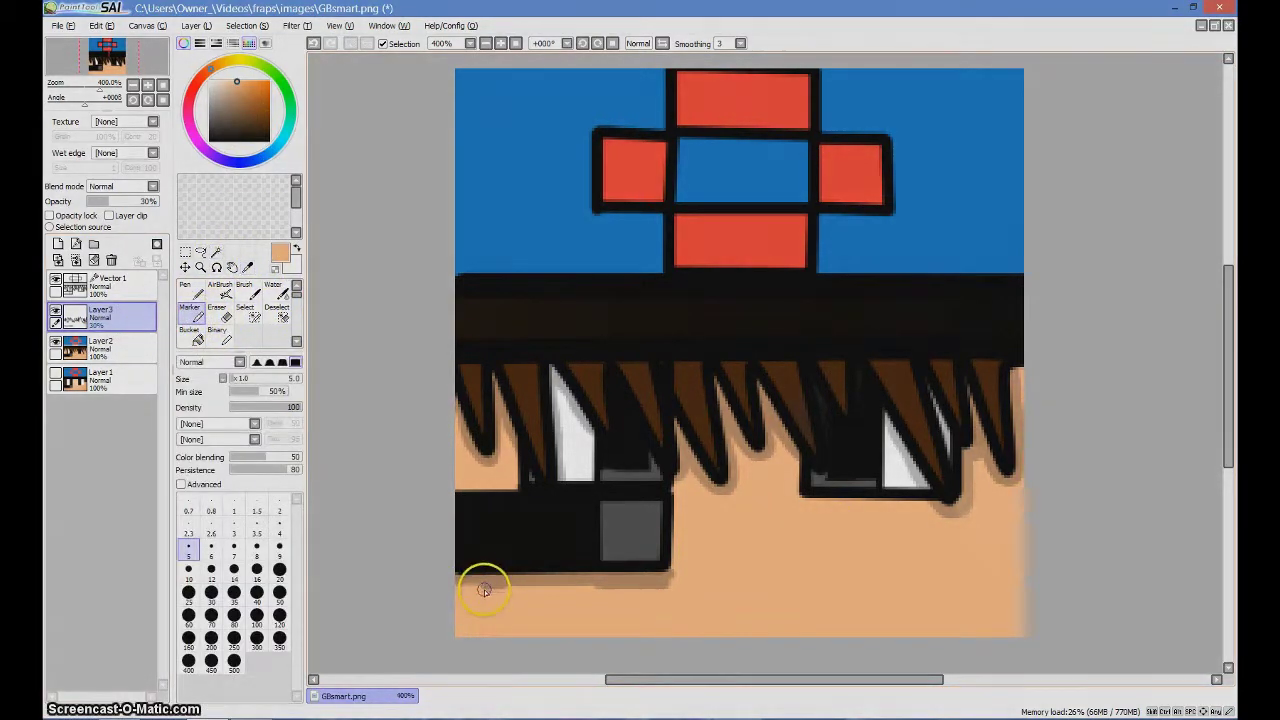
mouse_move(521, 595)
left_mouse_down()
mouse_move(425, 608)
mouse_move(672, 590)
mouse_move(593, 594)
mouse_move(626, 595)
left_mouse_up()
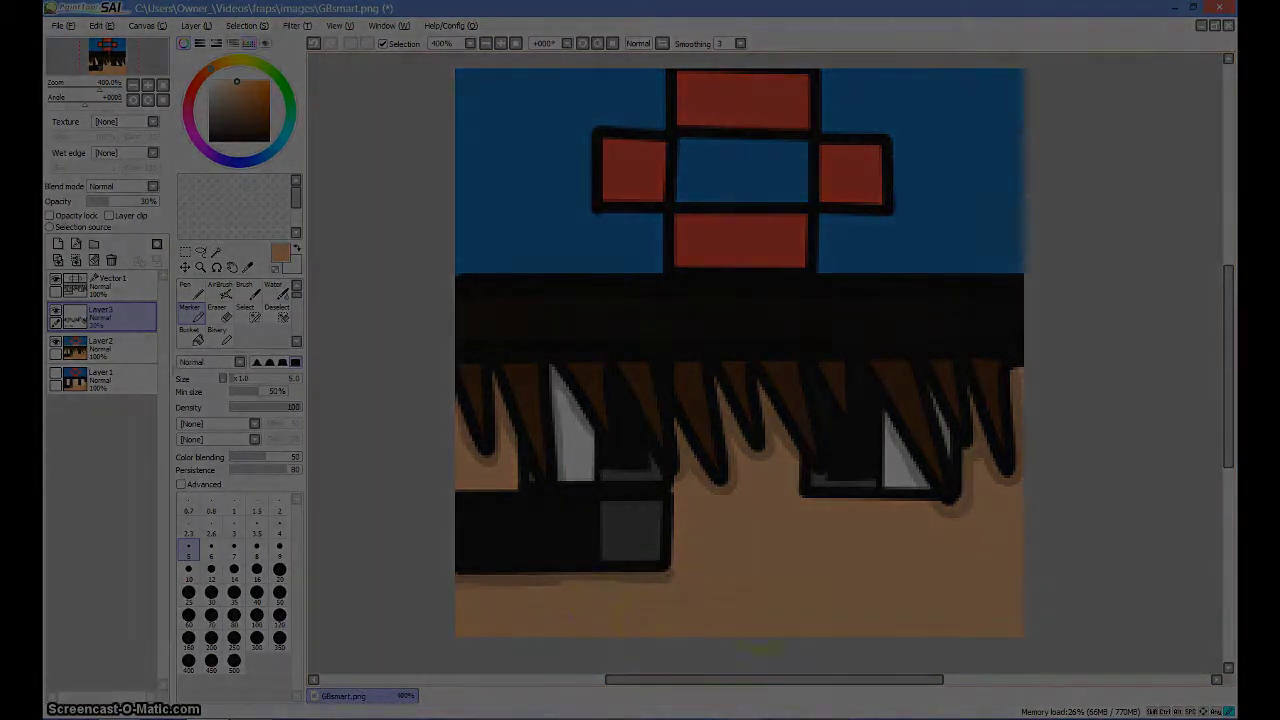